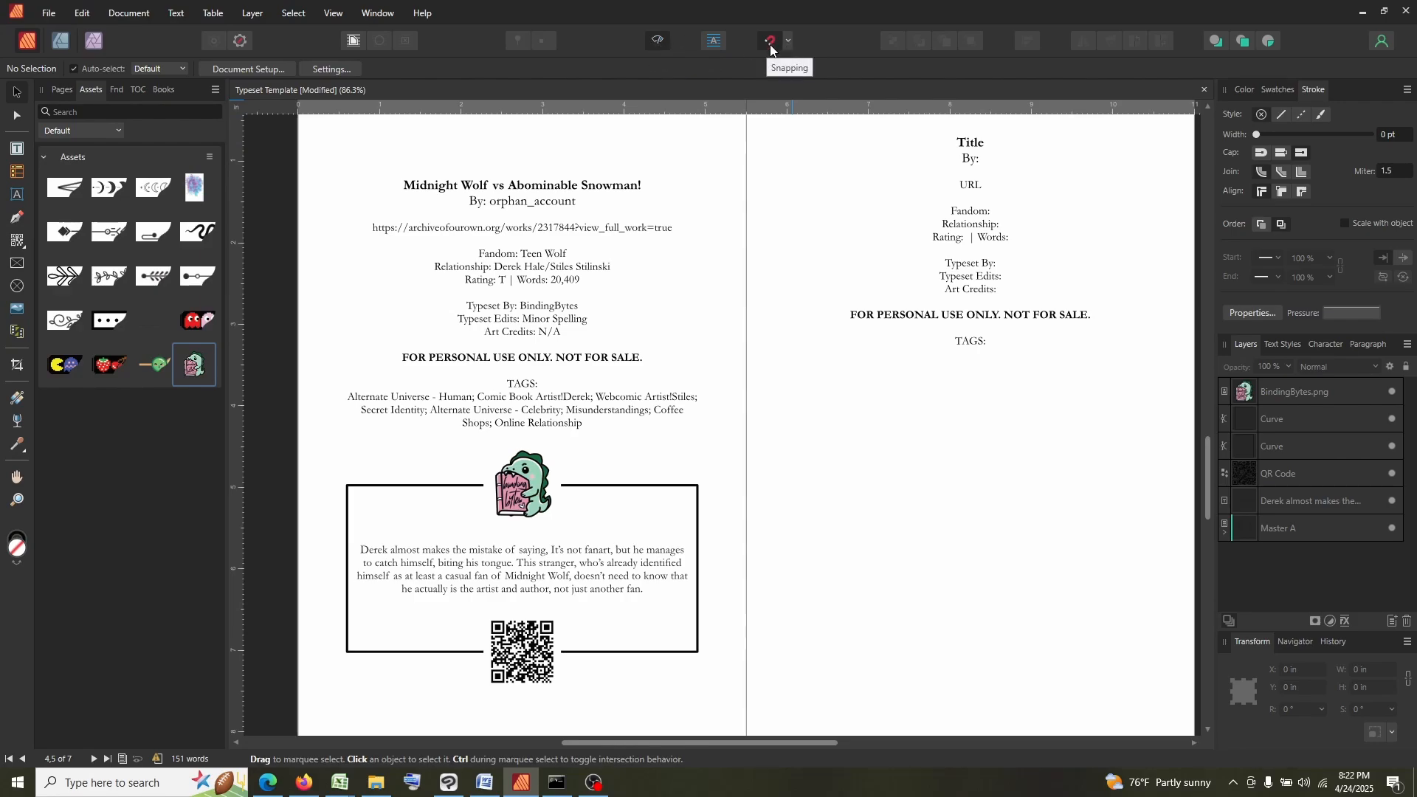
Review the snapping options and turn off preview mode to show the frame and margin outlines.
click(789, 40)
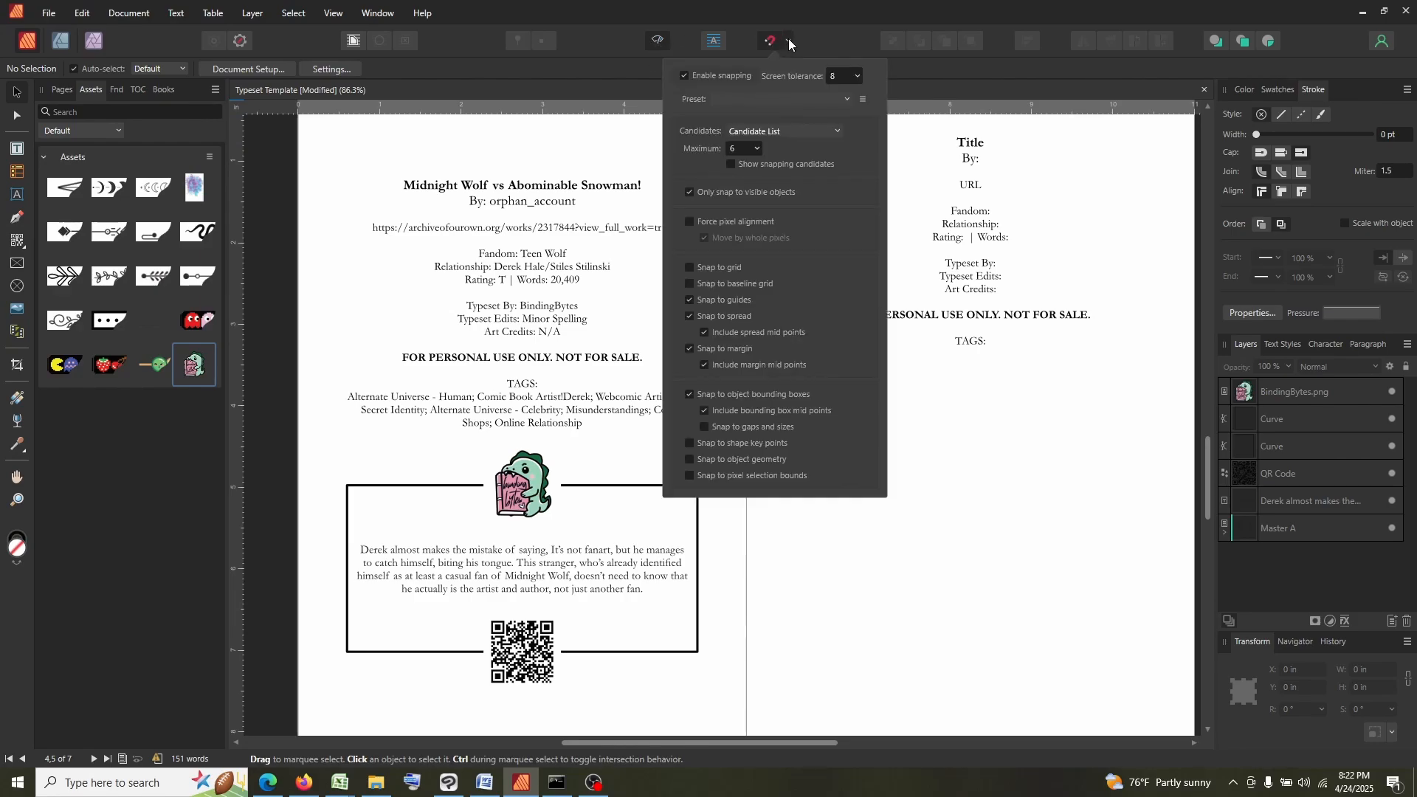
click(601, 51)
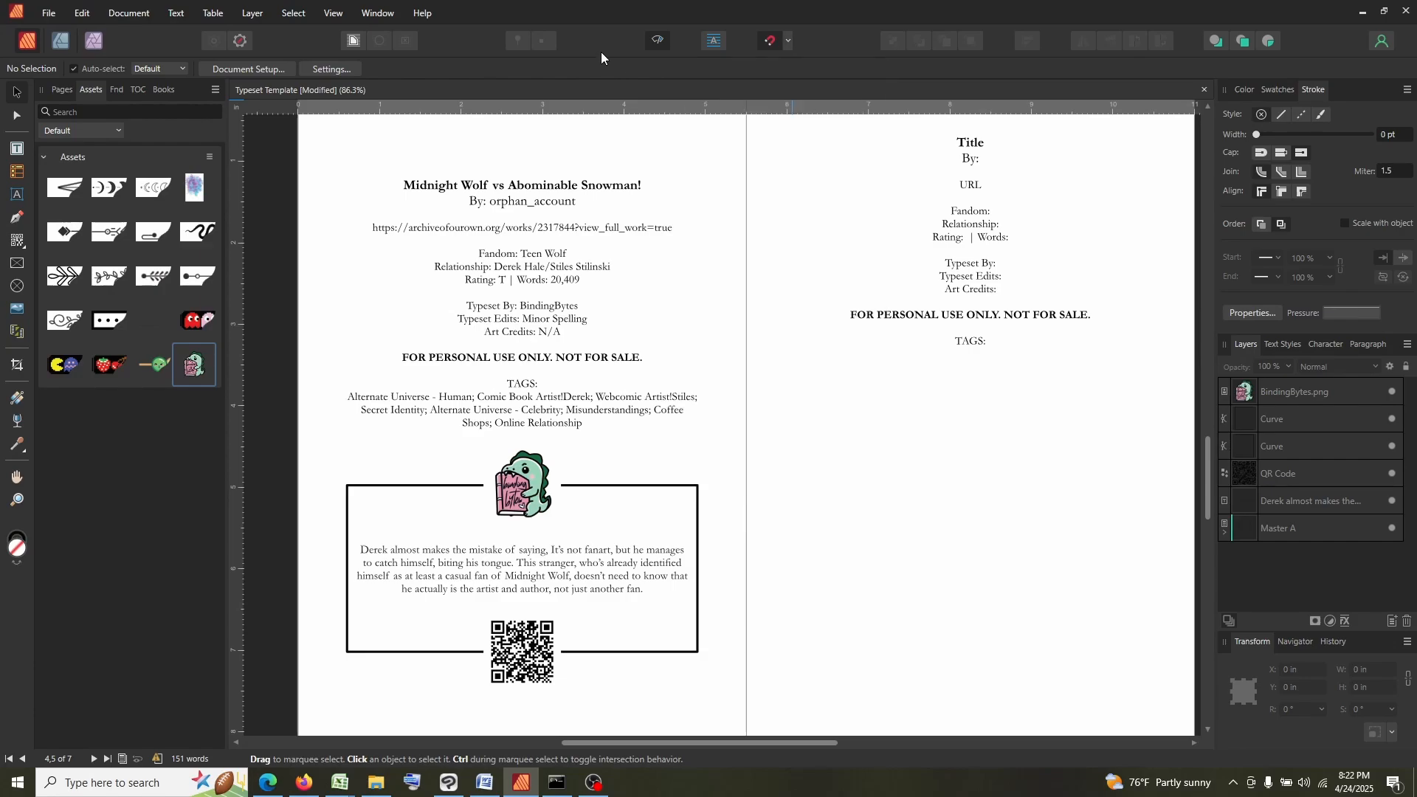
click(659, 40)
key(shift+w)
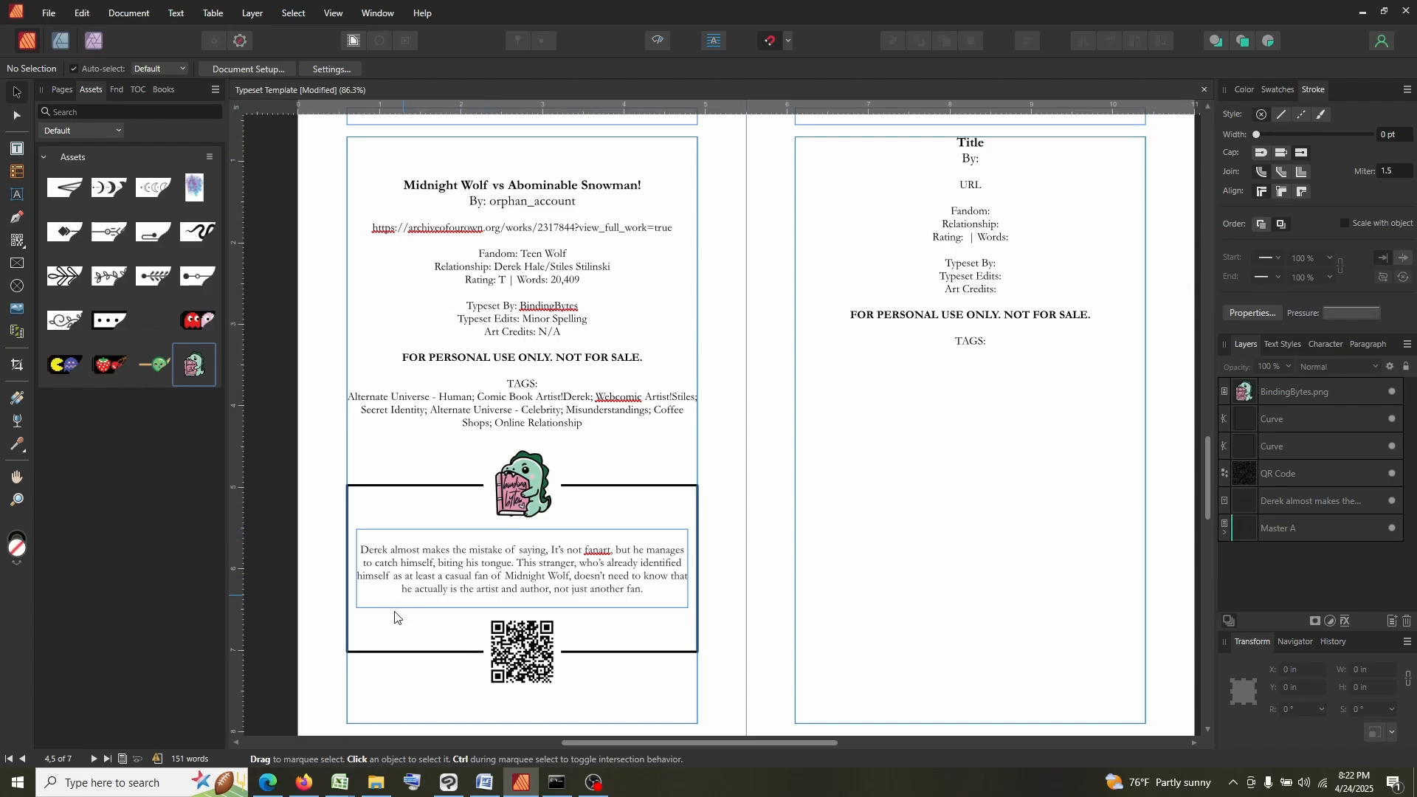
Replace the second colophon's placeholders from title through art credits with the Midnight Wolf vs Abominable Snowman! details, including URL, fandom, rating T and 20,409 words.
click(305, 785)
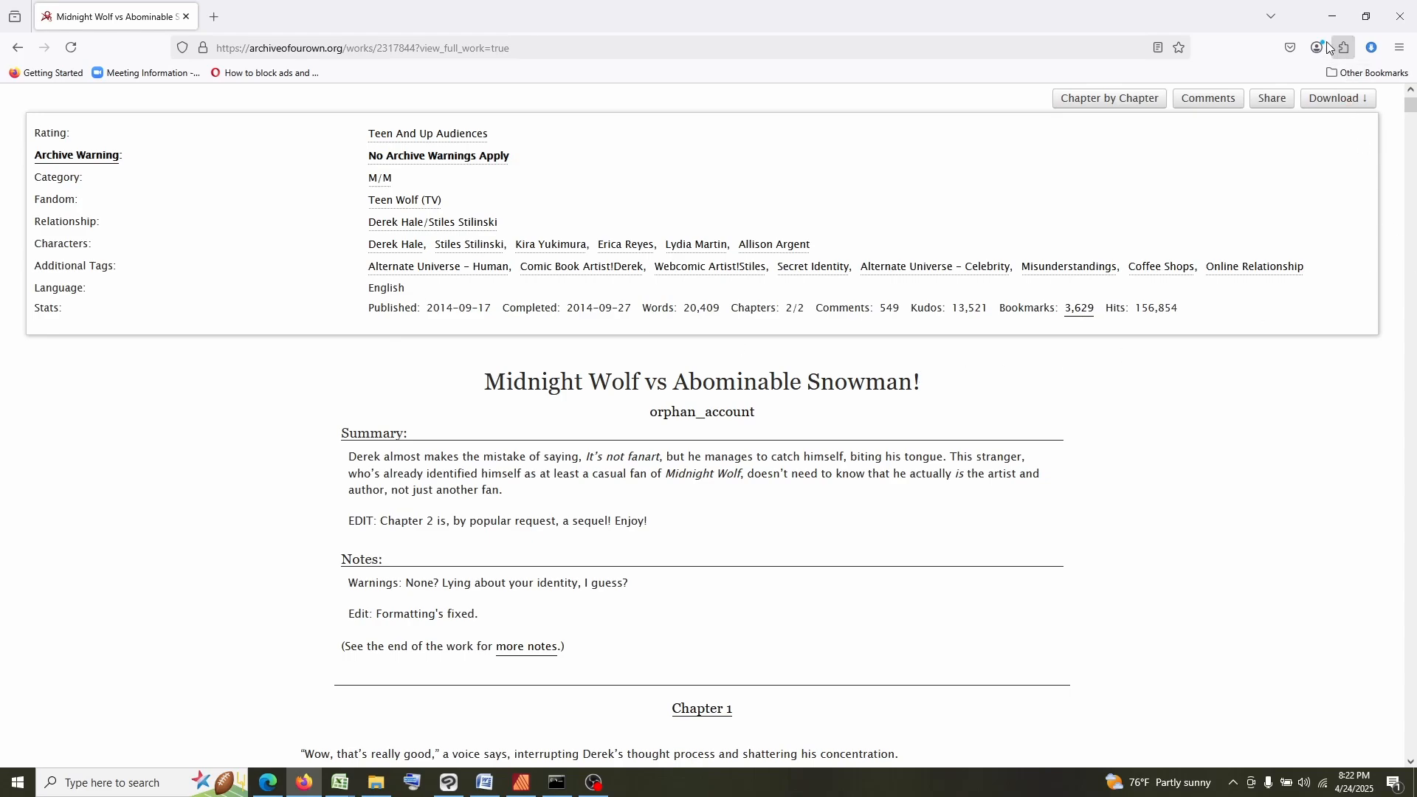
click(1333, 16)
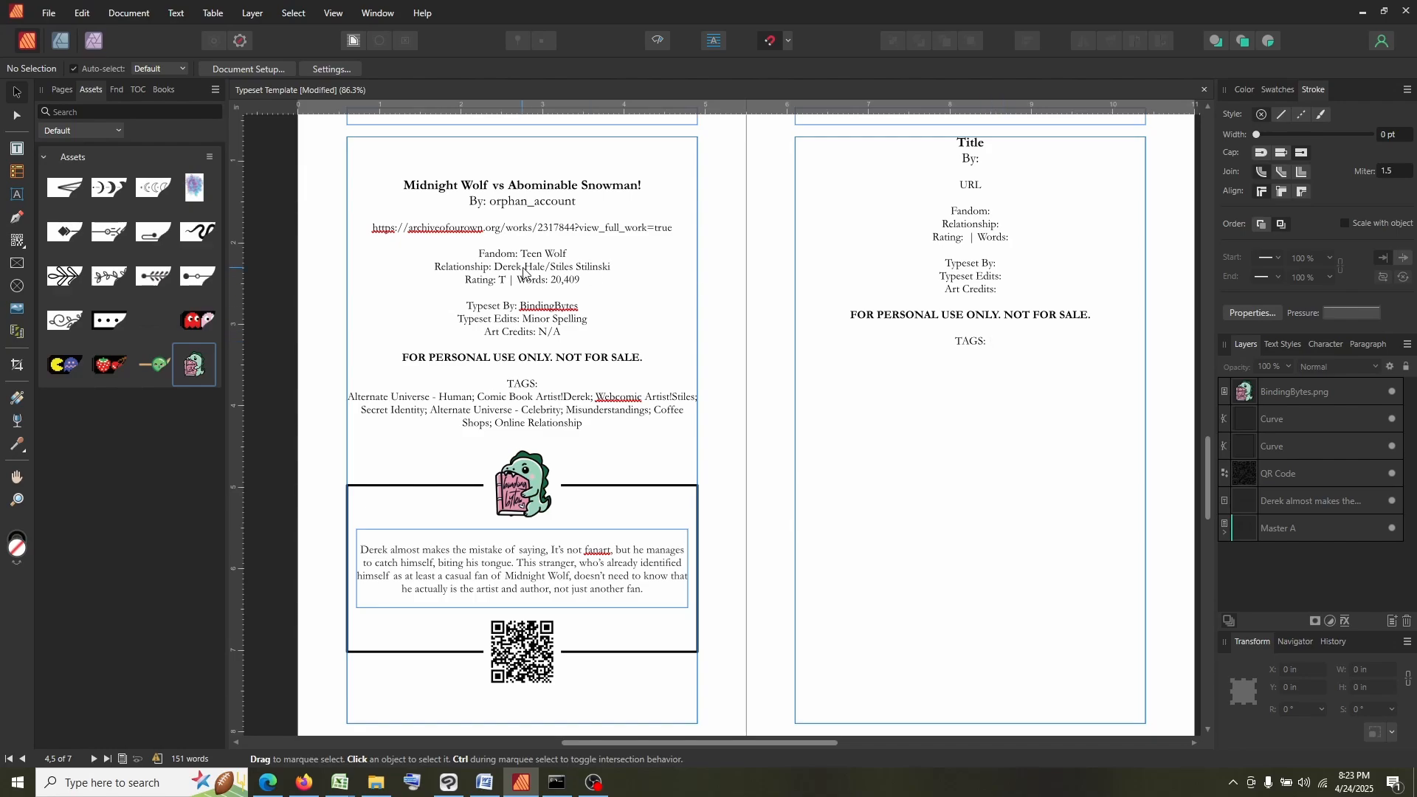
double_click(1061, 255)
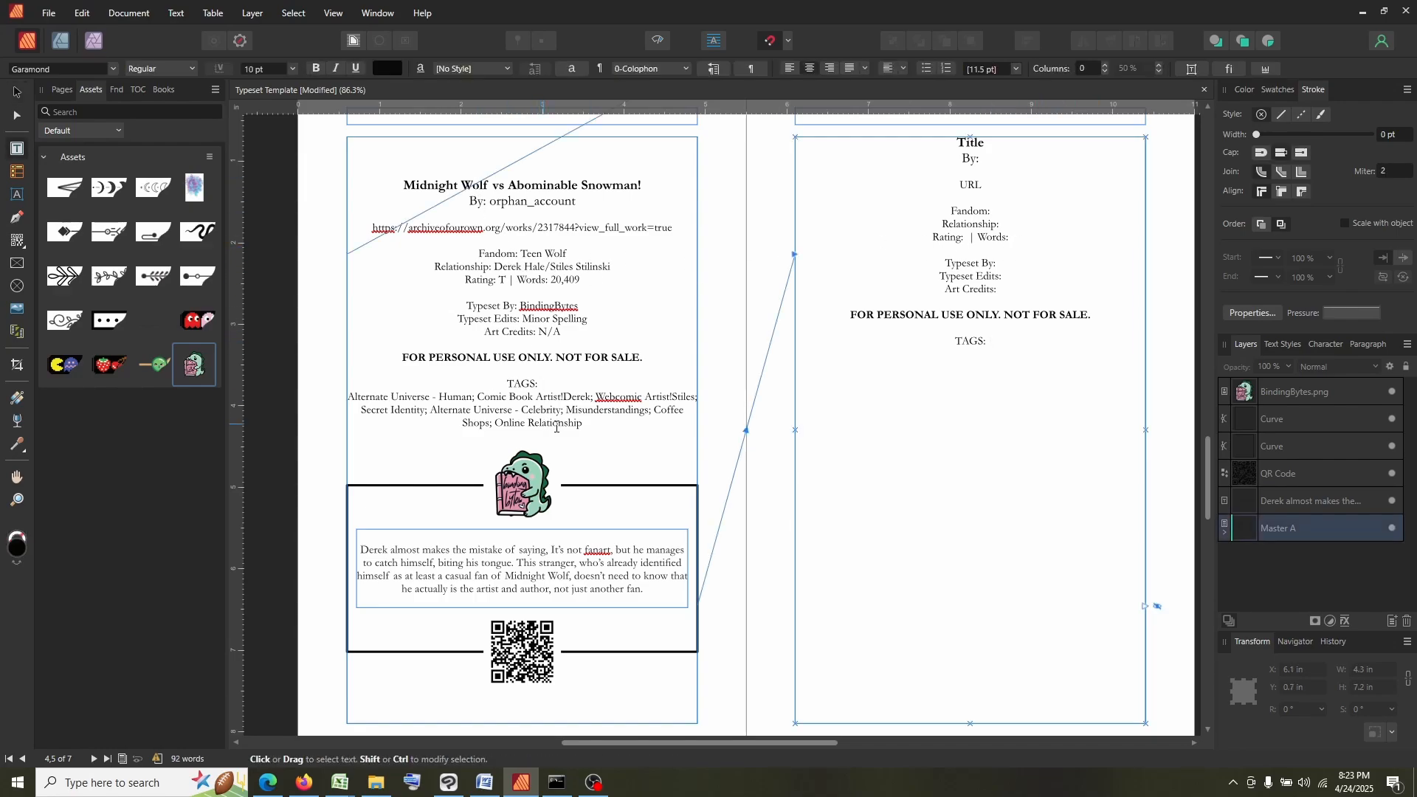
drag(1010, 295, 896, 149)
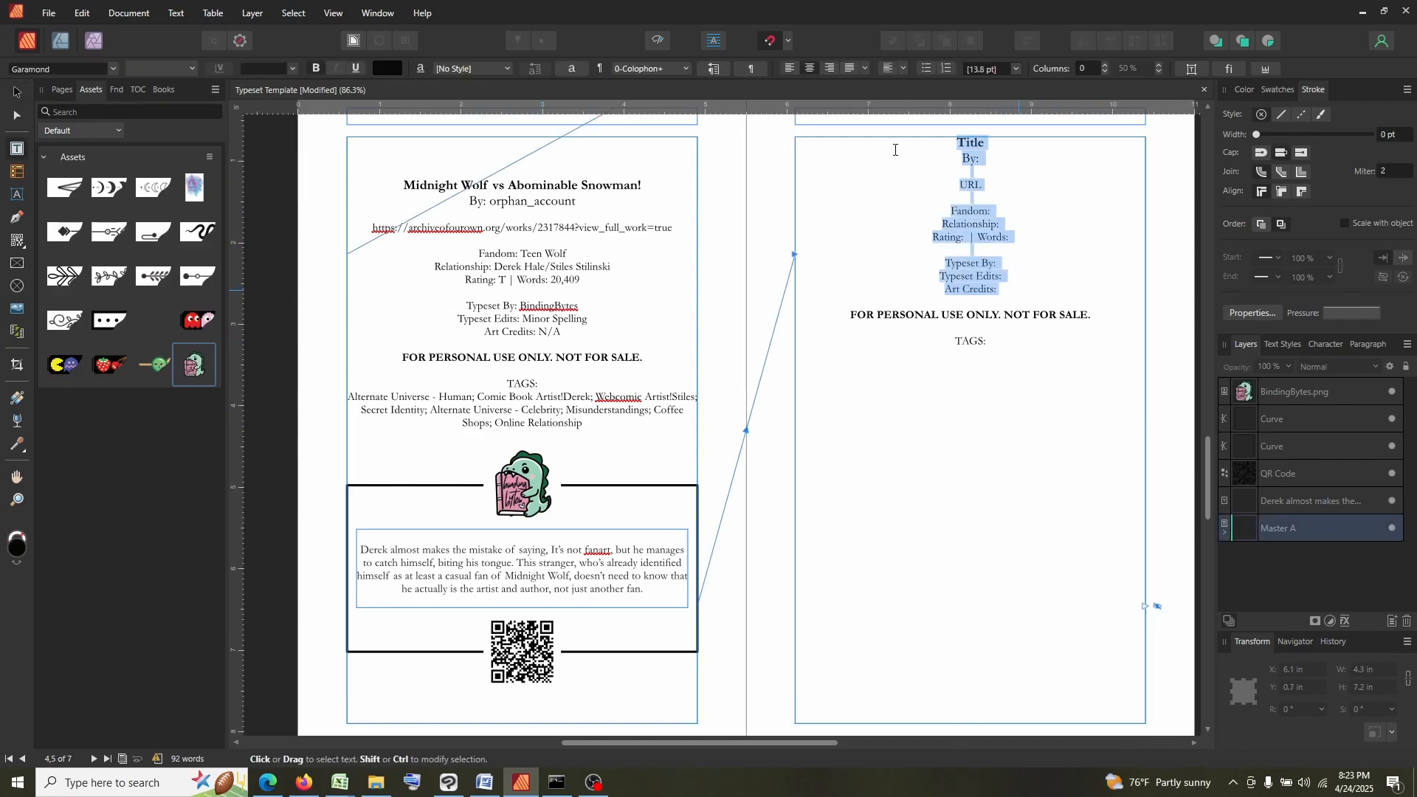
text(Midnight Wolf vs Abominable Snowman! By: orphan_account  https://archiveofourown.org/works/2317844?view_full_work=true  Fandom: Teen Wolf Relationship: Derek Hale/Stiles Stilinski Rating: T | Words: 20,409  Typeset By: BindingBytes Typeset Edits: Minor Spelling Art Credits: N/A)
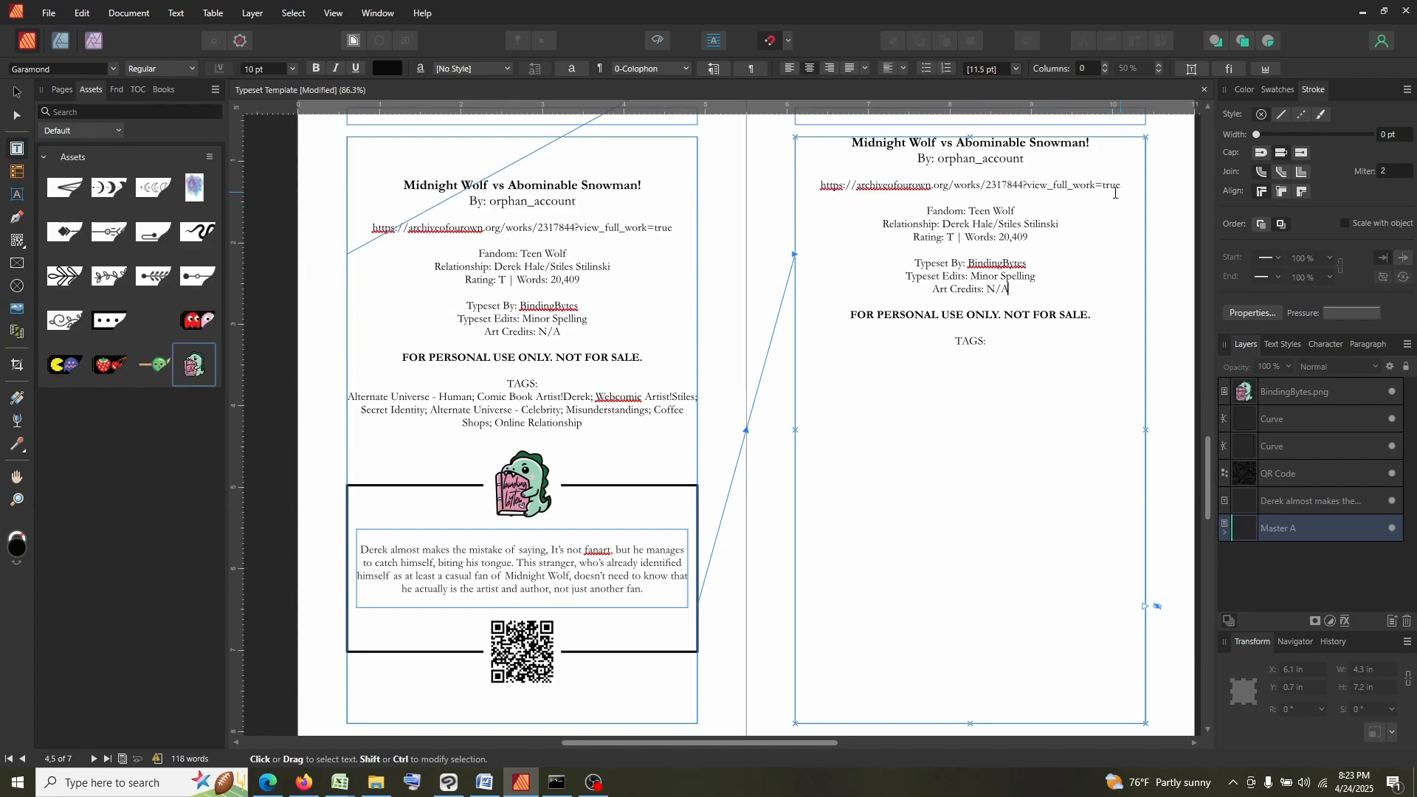
click(849, 140)
Copy the additional tags from the story's web page in Firefox and paste them under TAGS in the Affinity Publisher colophon, removing an extra blank line.
click(998, 375)
click(304, 782)
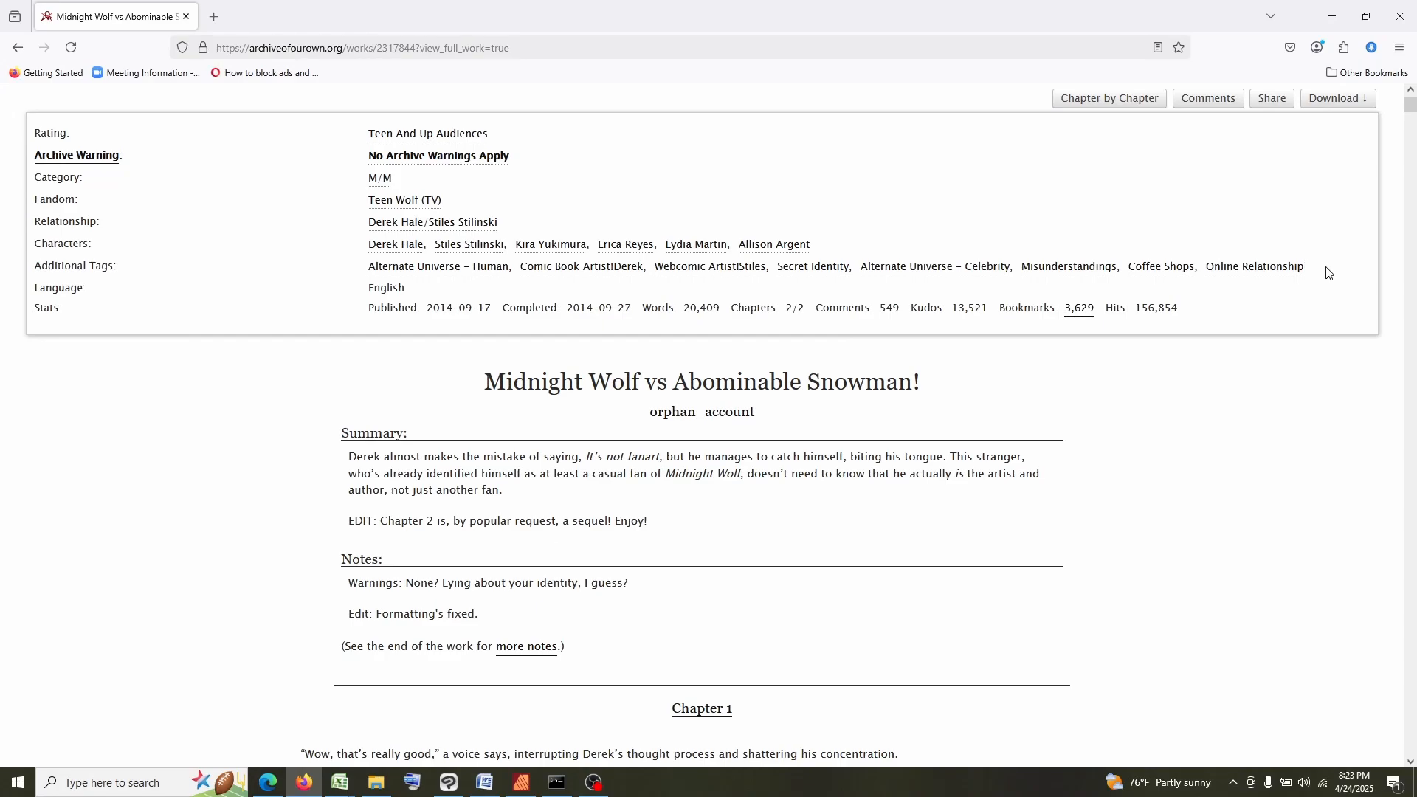
triple_click(708, 289)
drag(1310, 268, 364, 273)
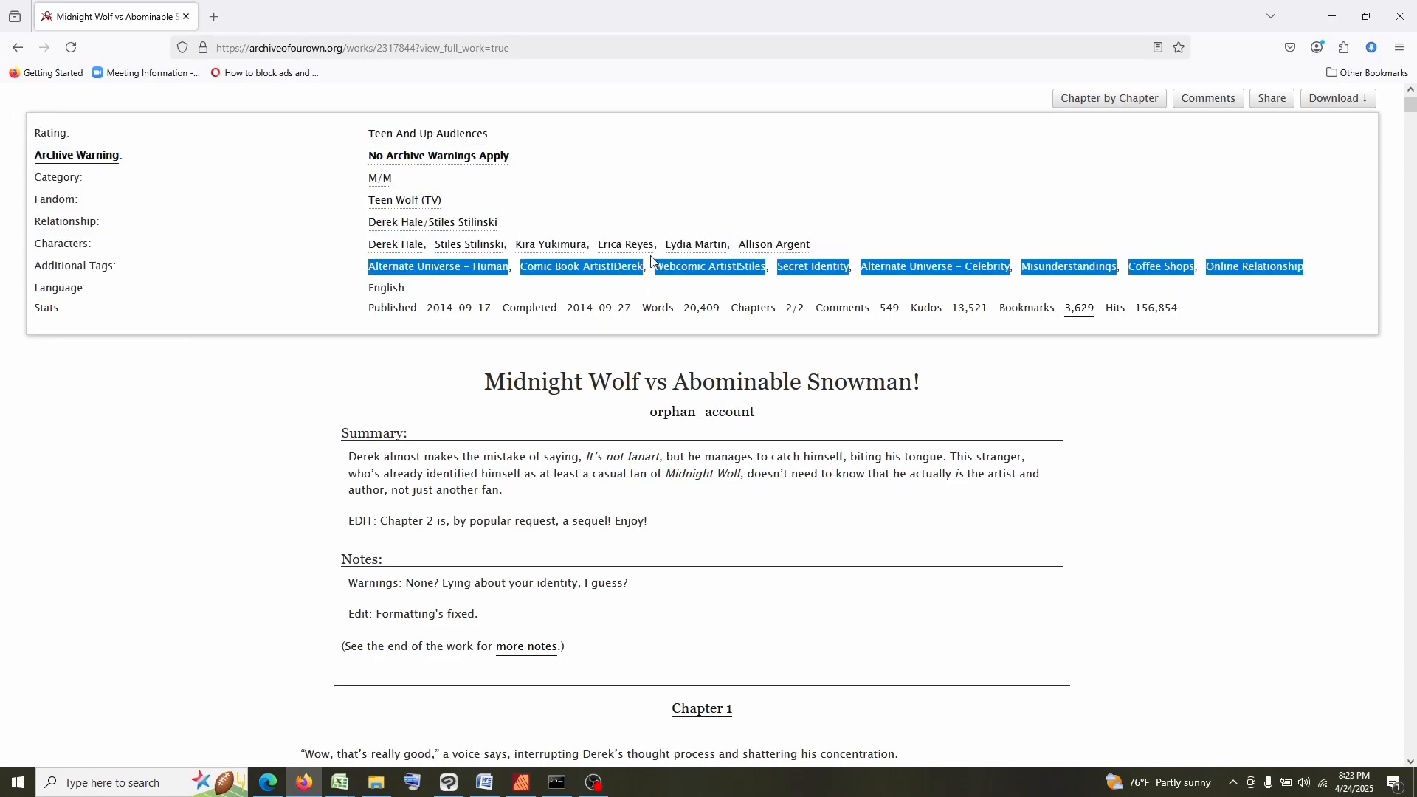
click(1333, 16)
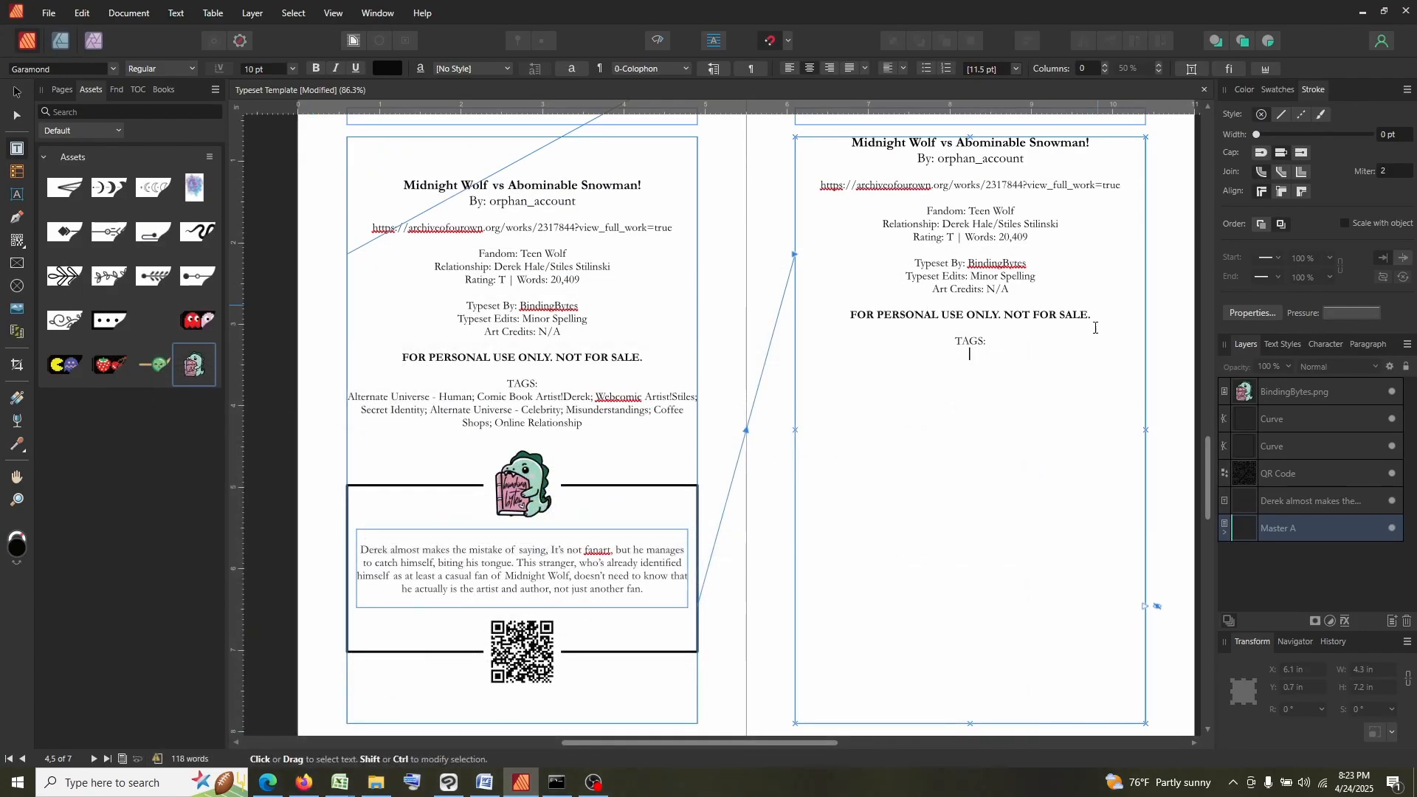
click(972, 354)
key(ctrl+v)
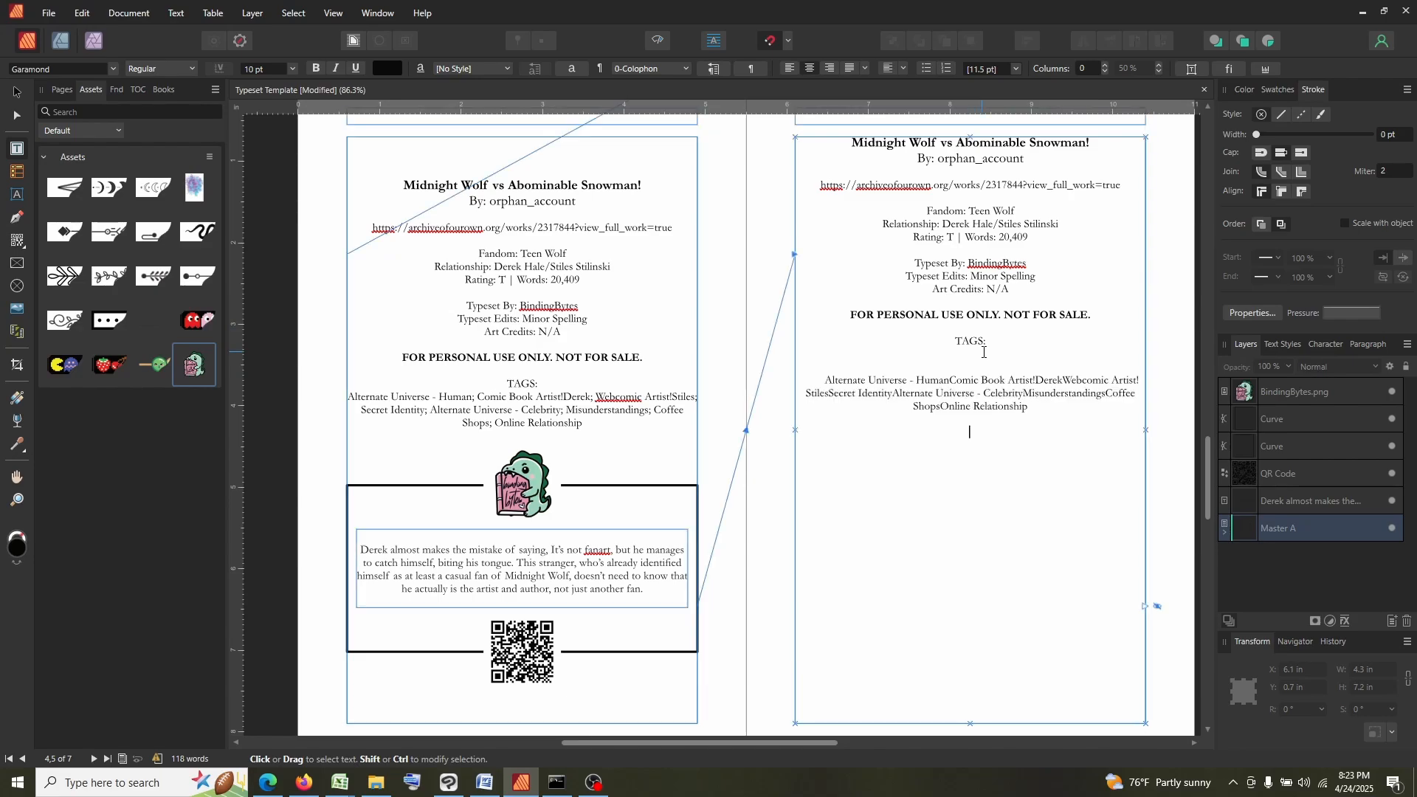
click(984, 353)
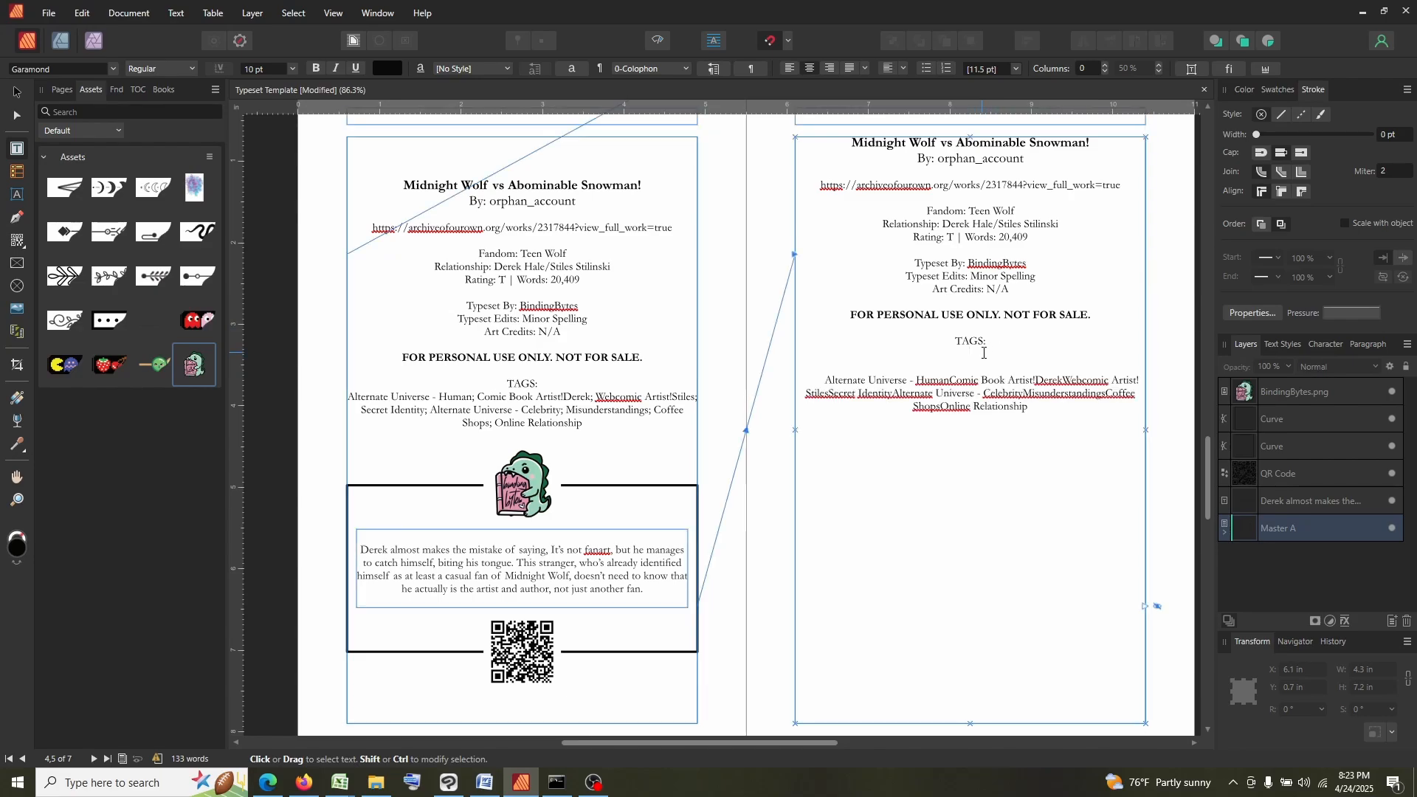
key(BackSpace)
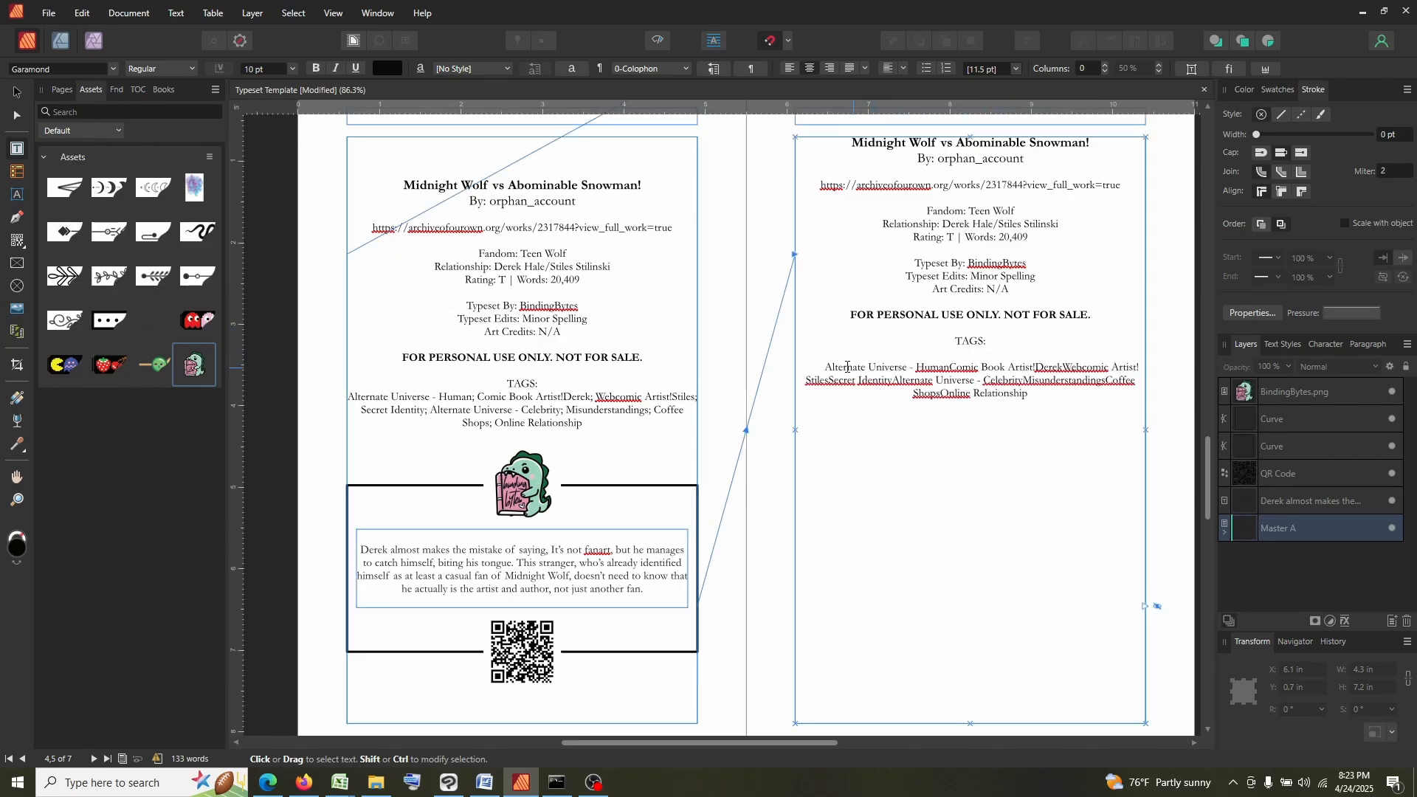
Separate the pasted tags with semicolons and spaces, from Alternate Universe - Human through Online Relationship.
click(951, 367)
text(;)
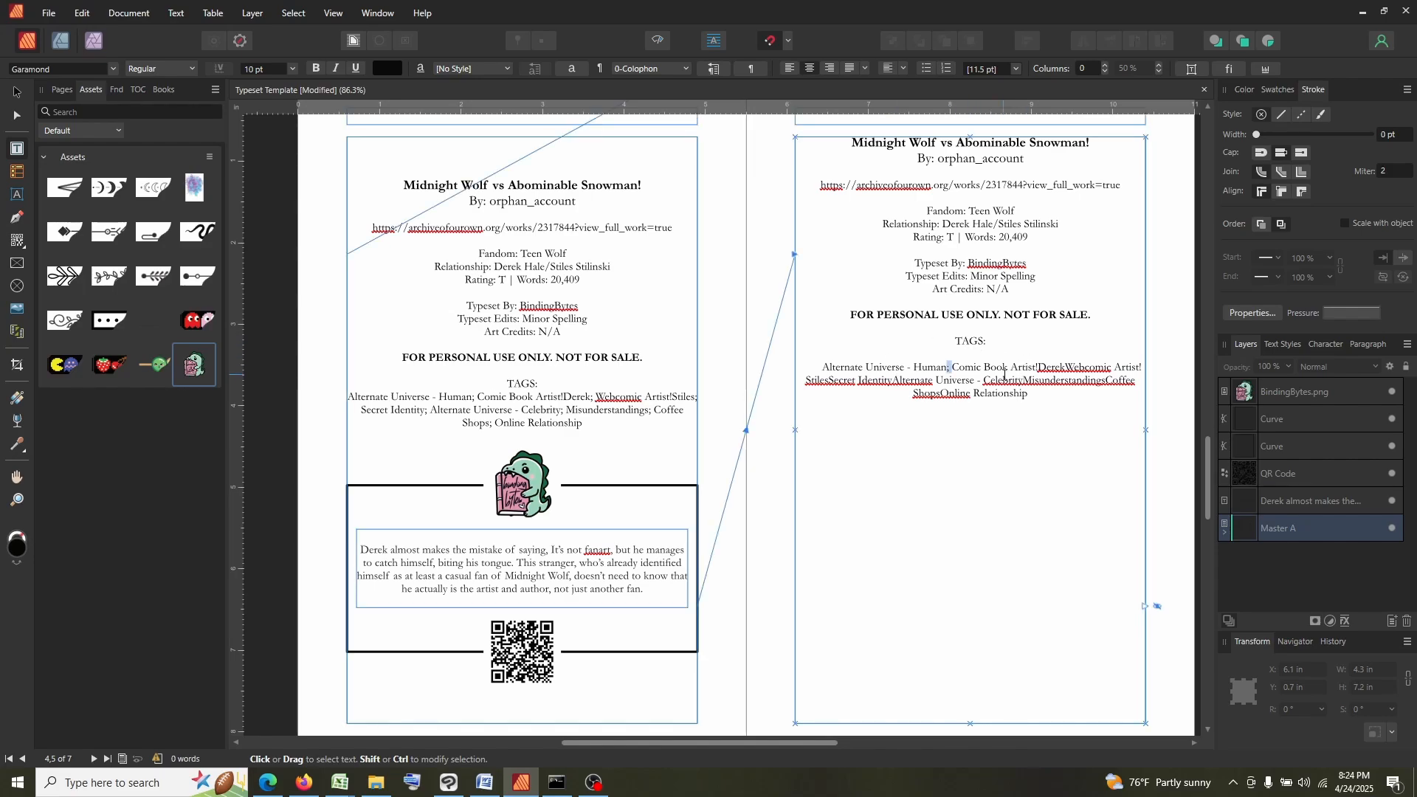
click(1070, 367)
text(;)
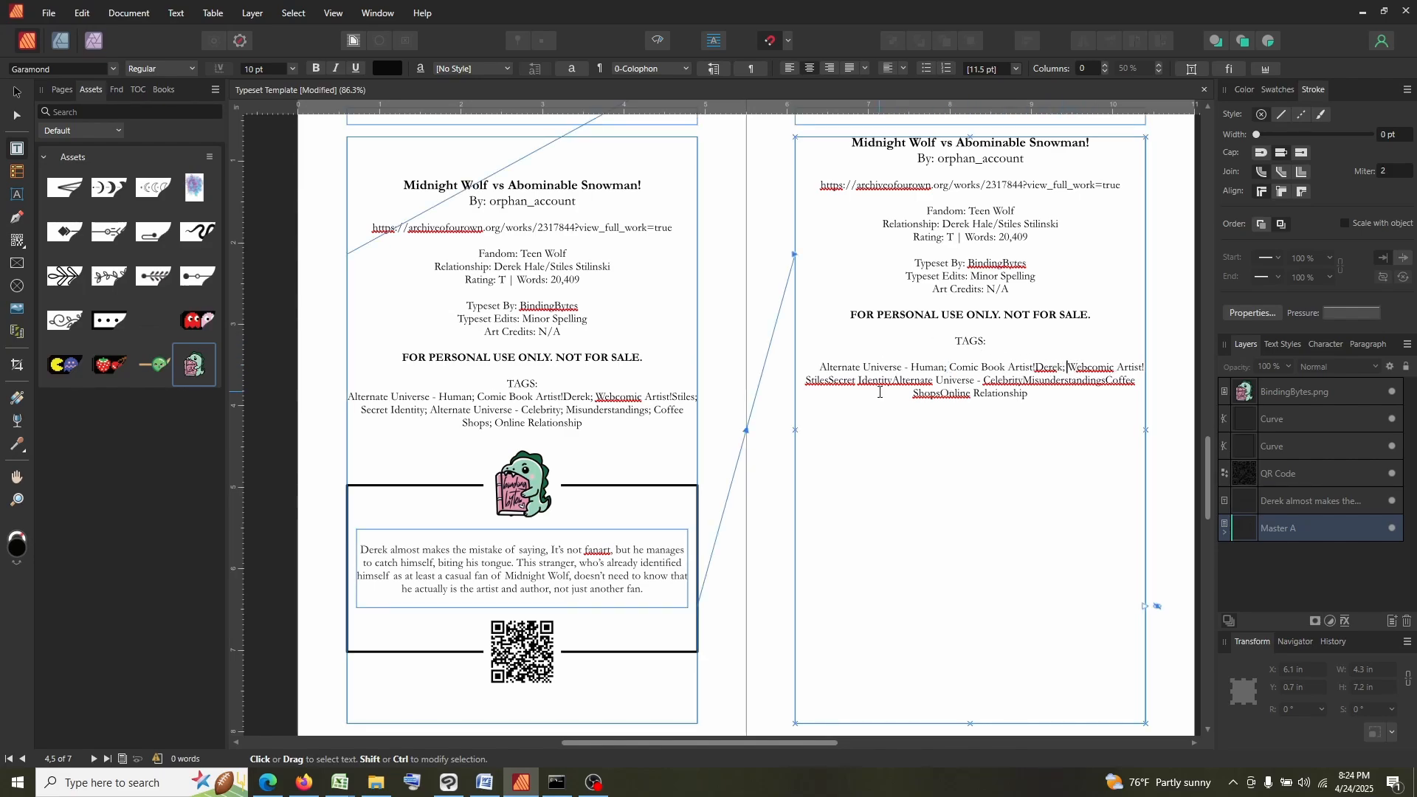
click(829, 380)
text(;)
click(894, 381)
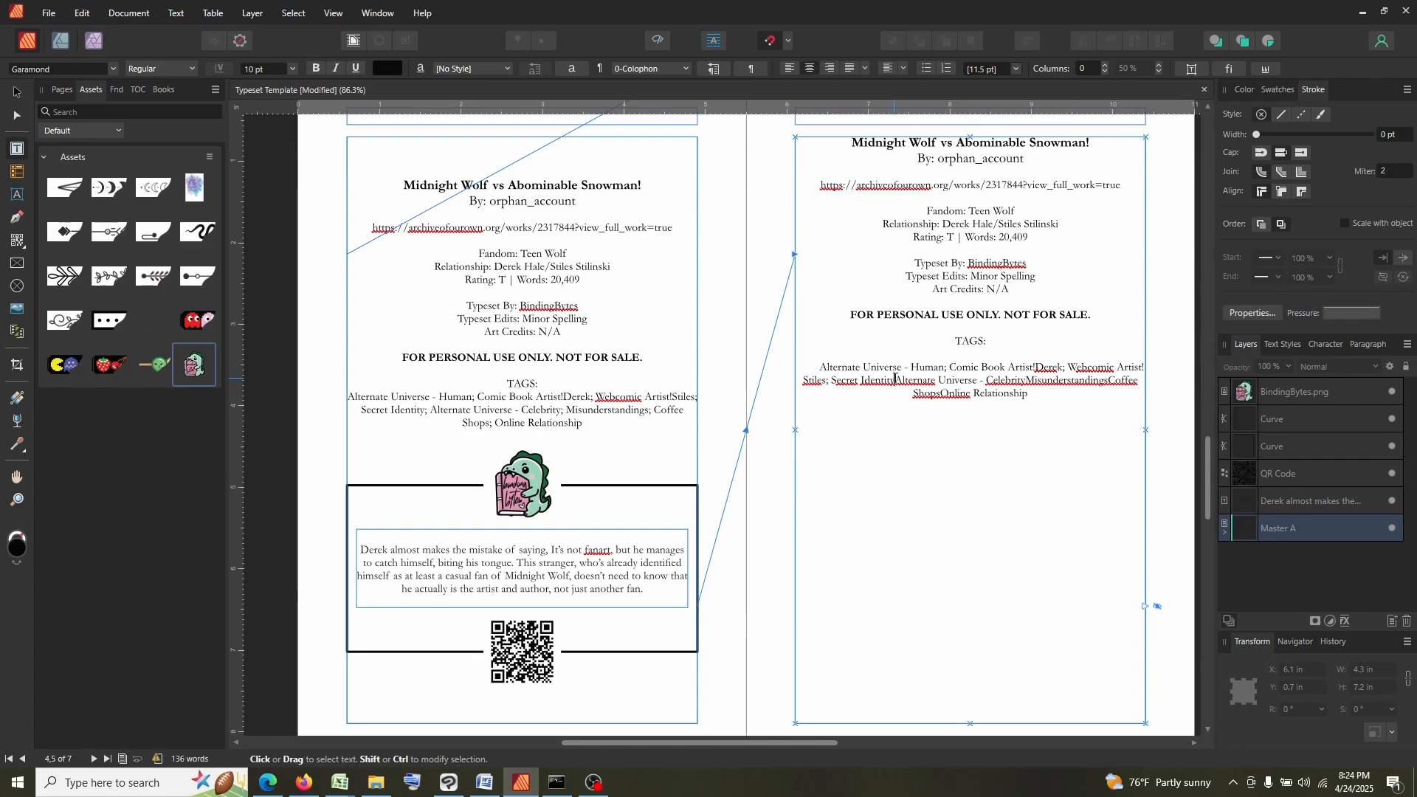
text(; )
text(;)
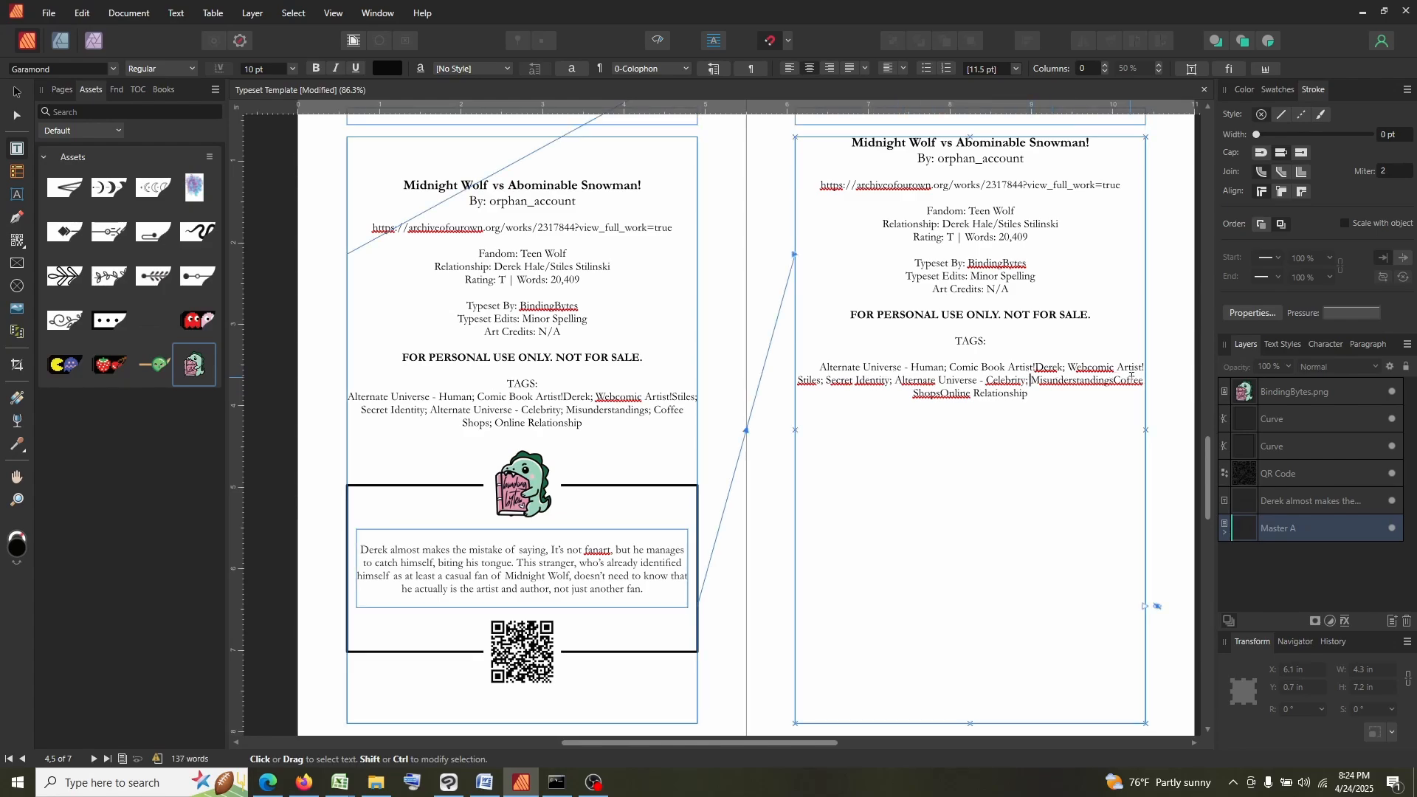
click(1114, 381)
text(;)
click(956, 393)
text(;)
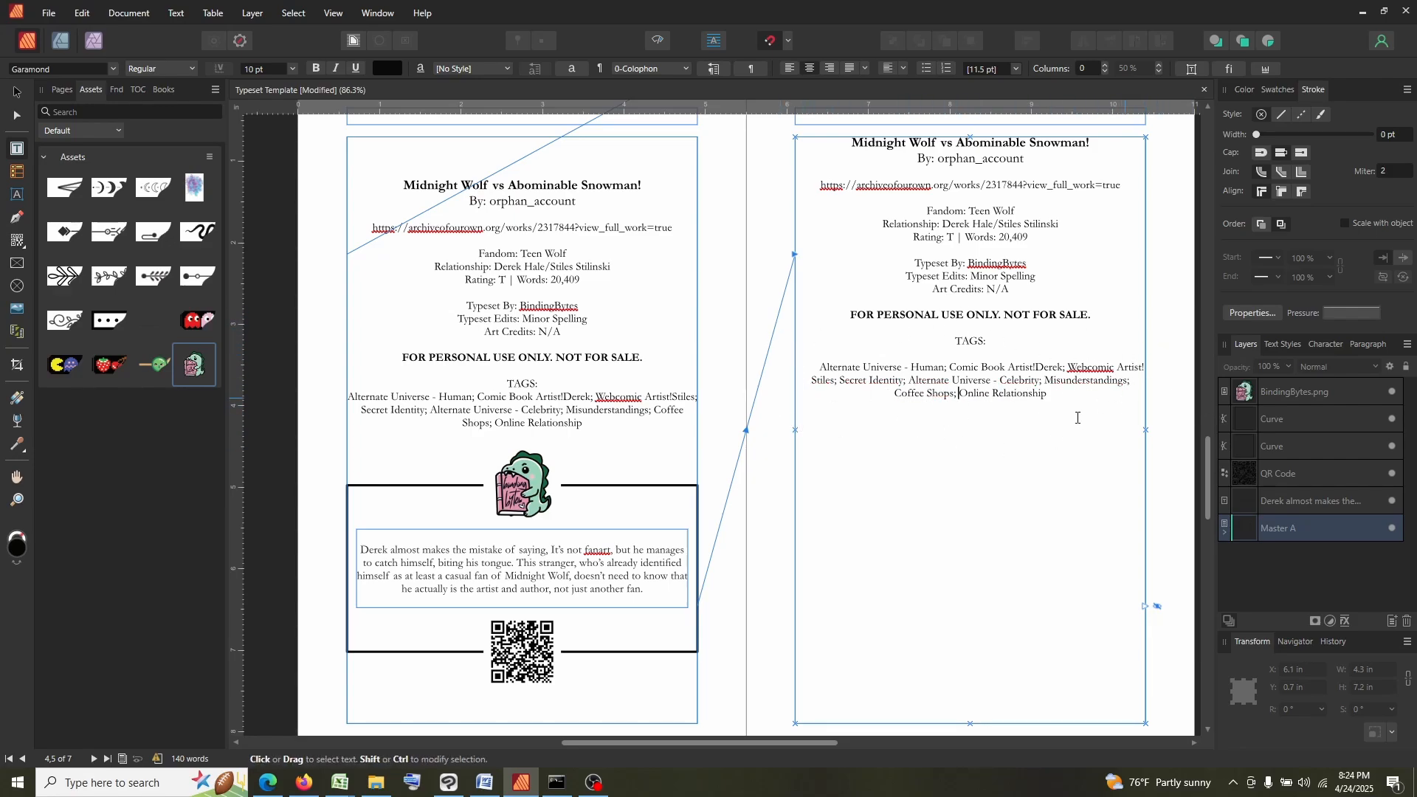
Remove the remaining blank line between the TAGS heading and the new tag list.
click(997, 420)
key(BackSpace)
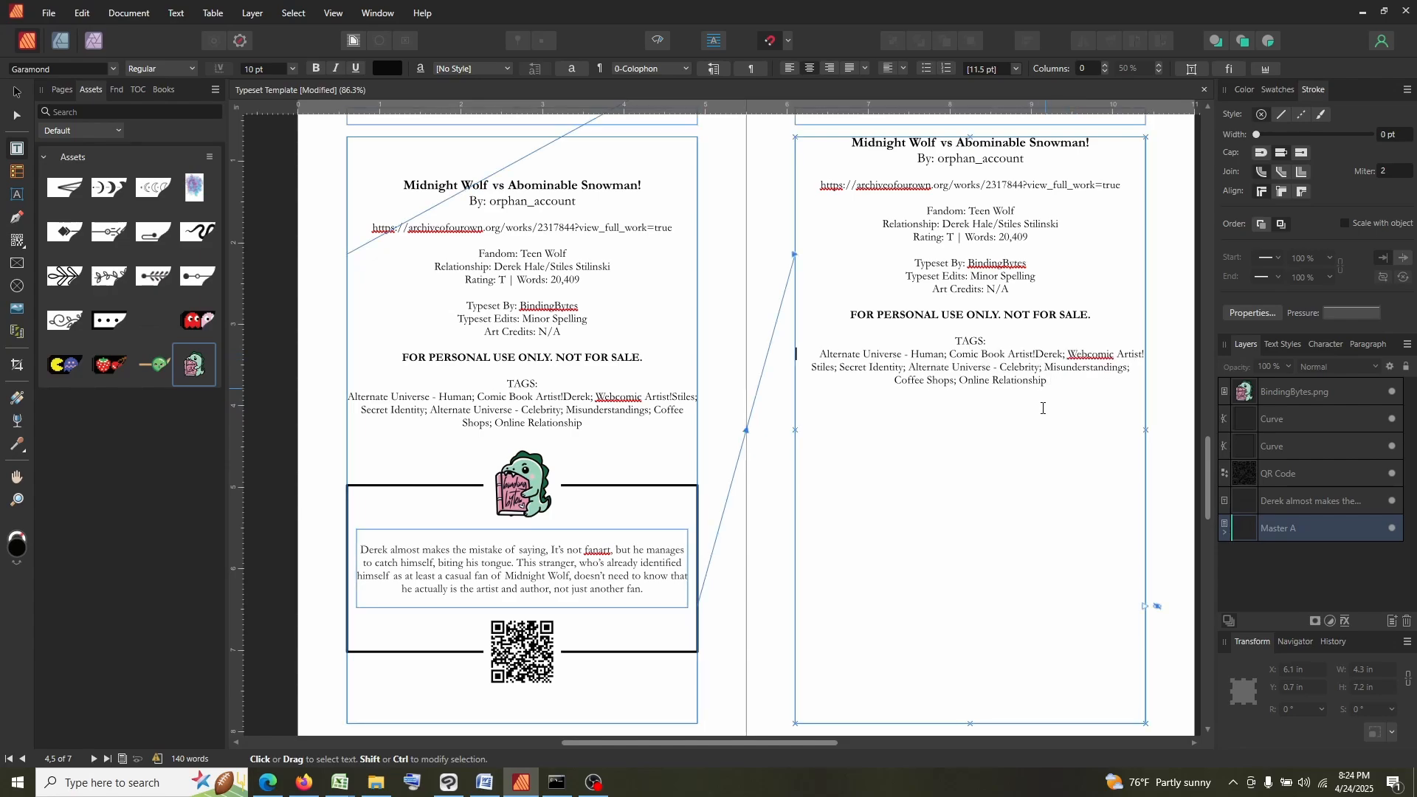
click(978, 433)
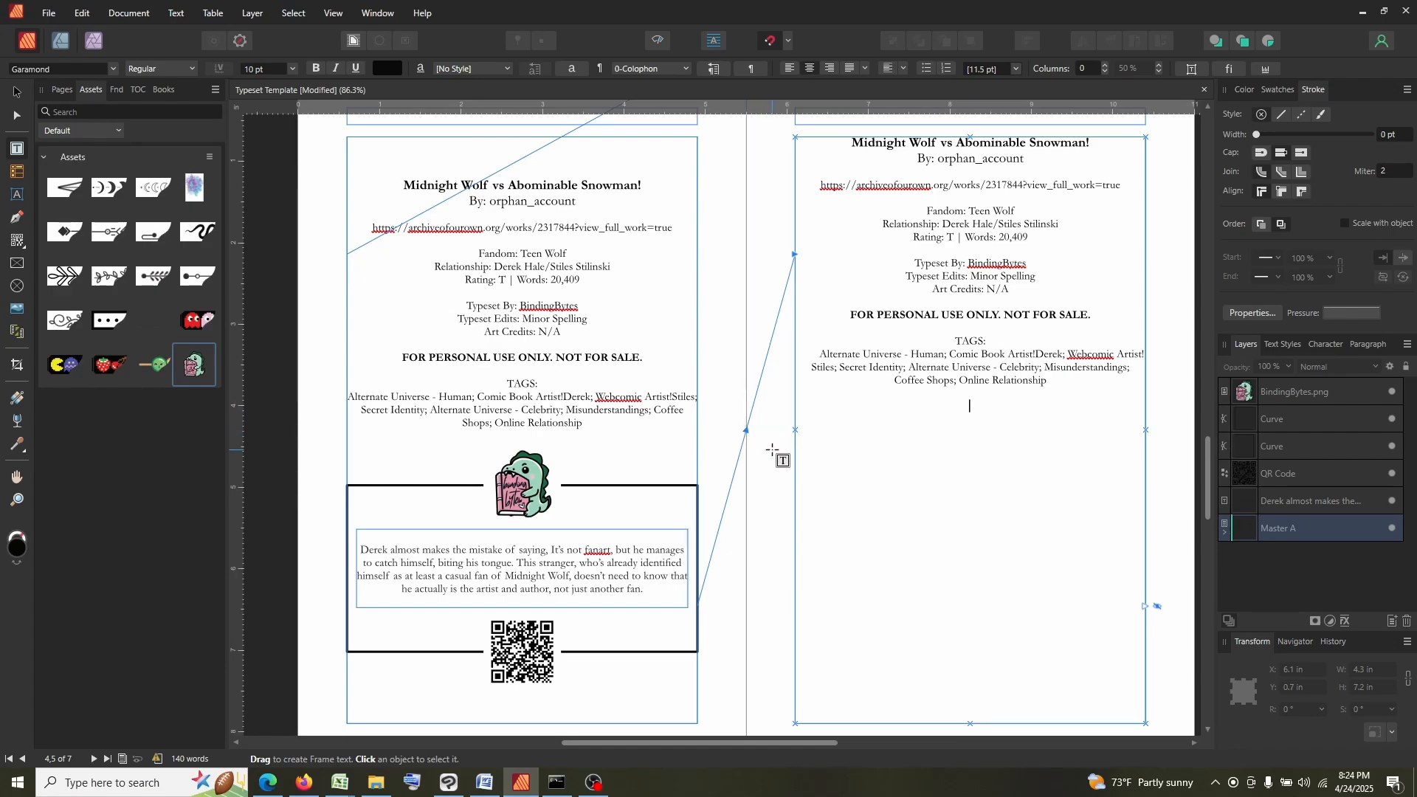
Draw a text frame about 2.58 by 1.13 in below the new tags and fill it with the summary paragraph copied from the story's web page.
drag(773, 437, 983, 529)
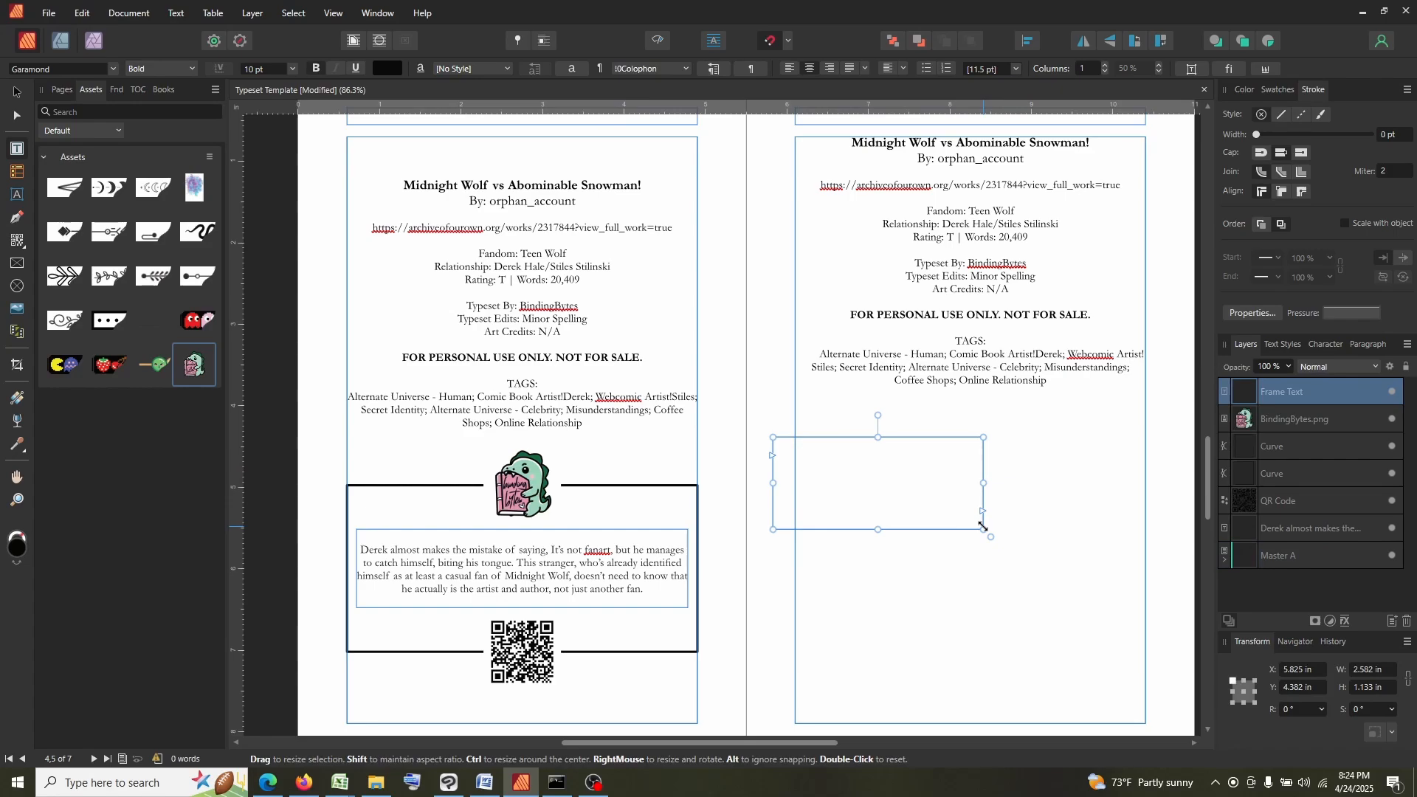
click(304, 782)
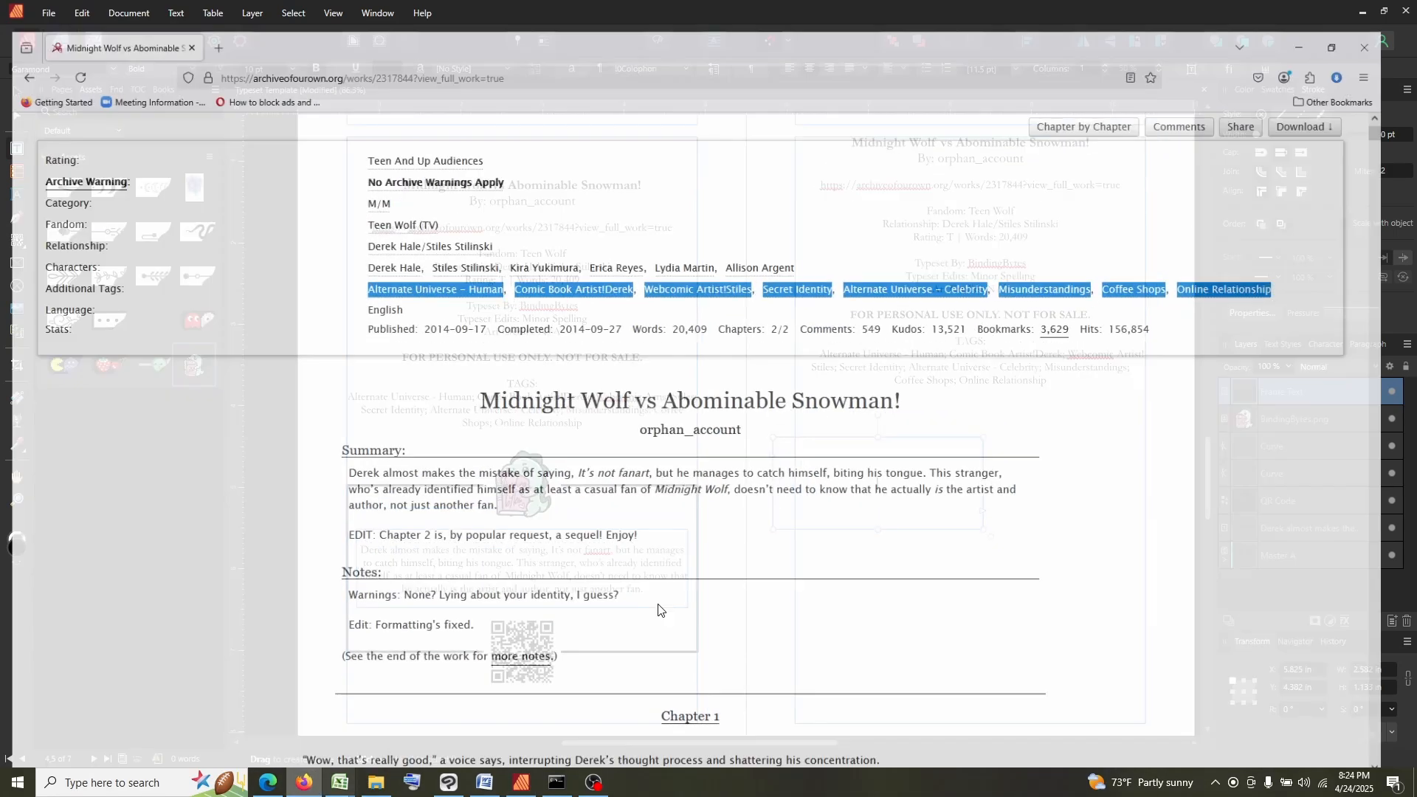
drag(527, 492, 345, 462)
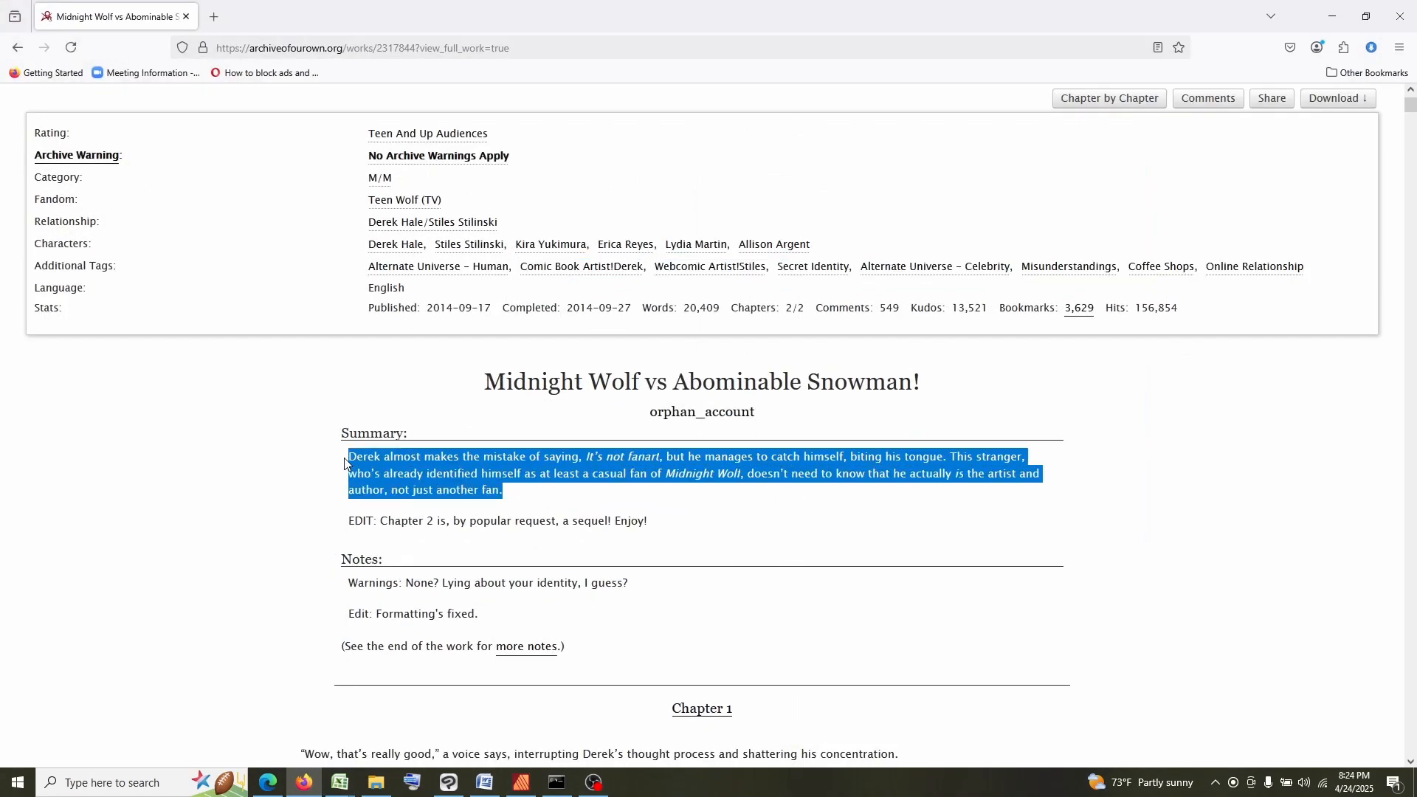
key(ctrl+c)
click(1333, 17)
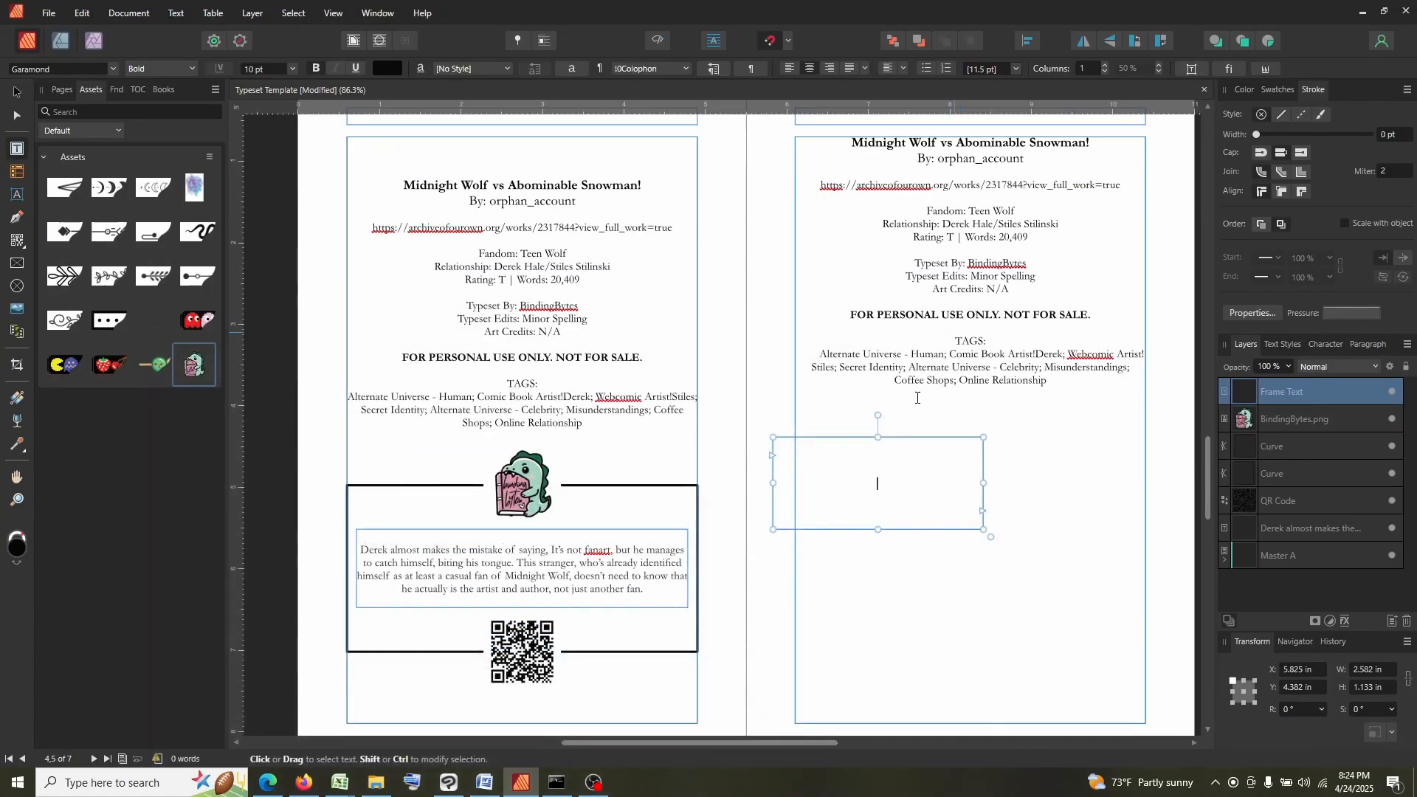
key(ctrl+v)
key(Escape)
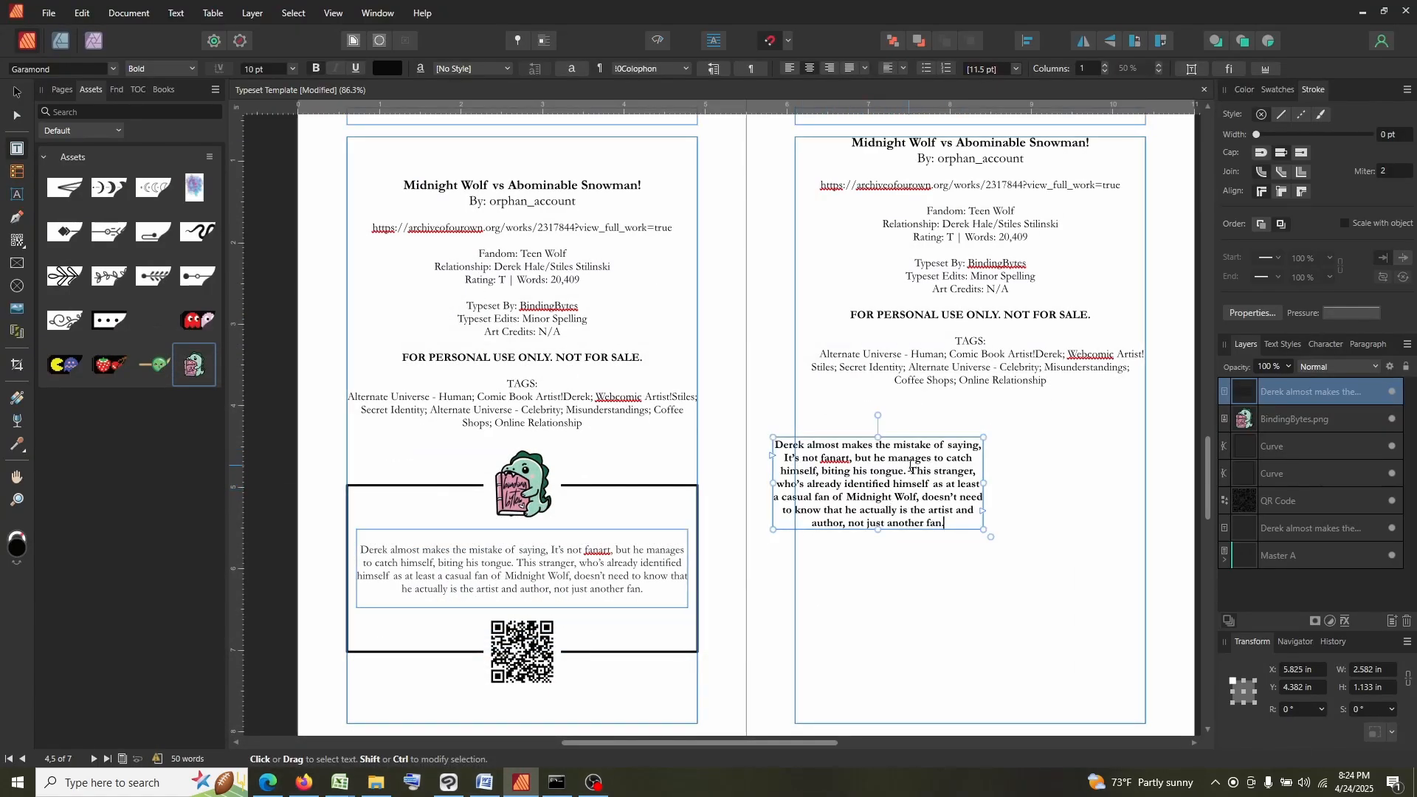
Set all text in the new summary frame to the Regular font style.
key(ctrl+a)
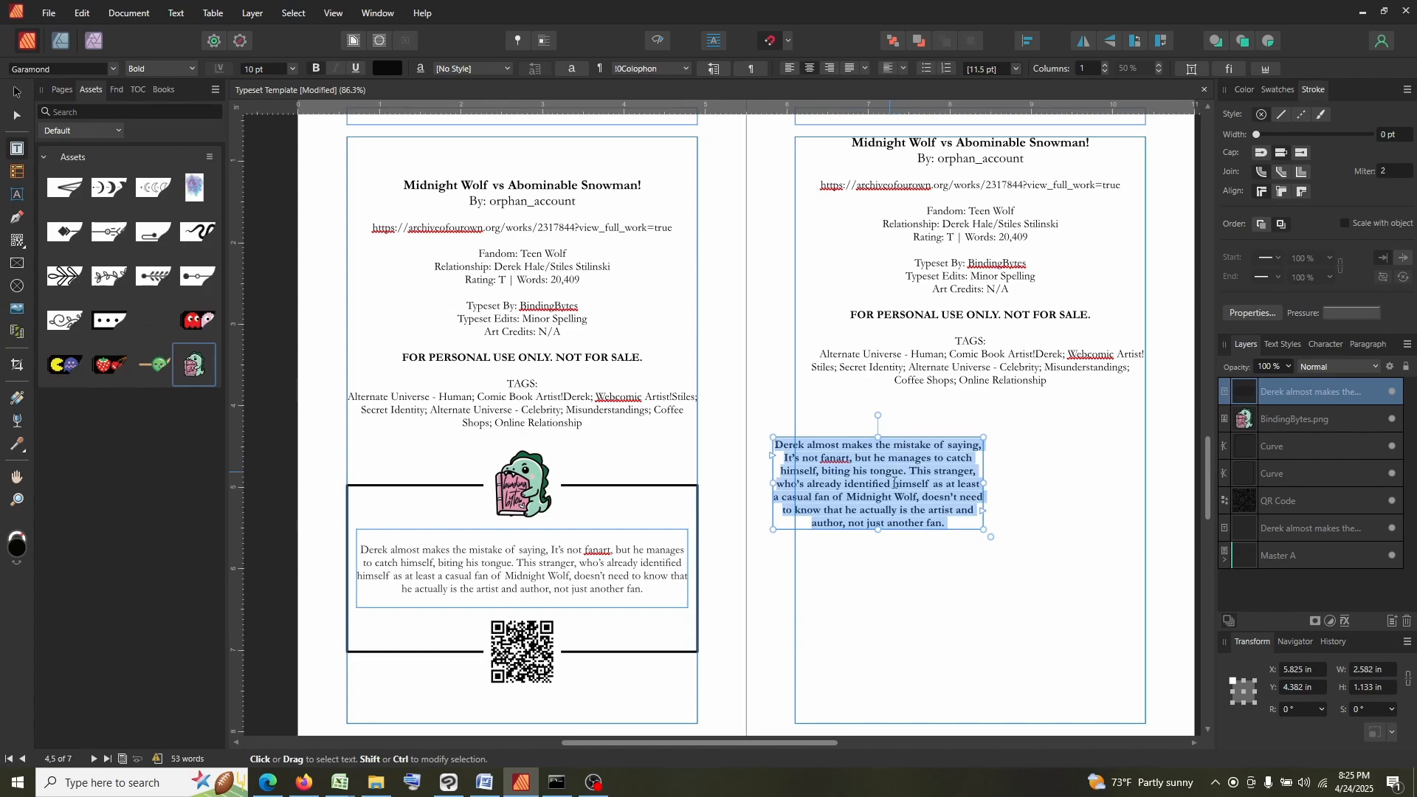
click(189, 68)
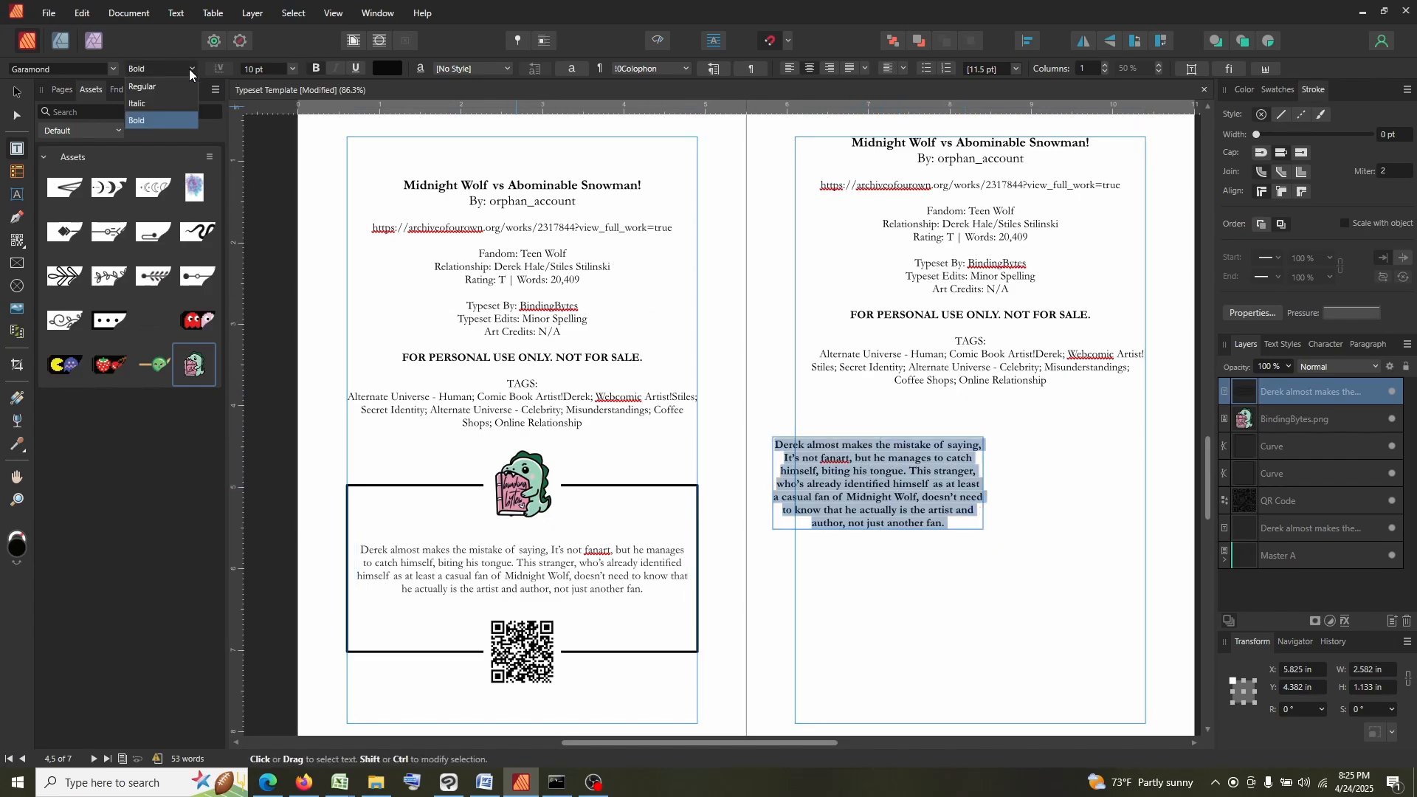
click(153, 86)
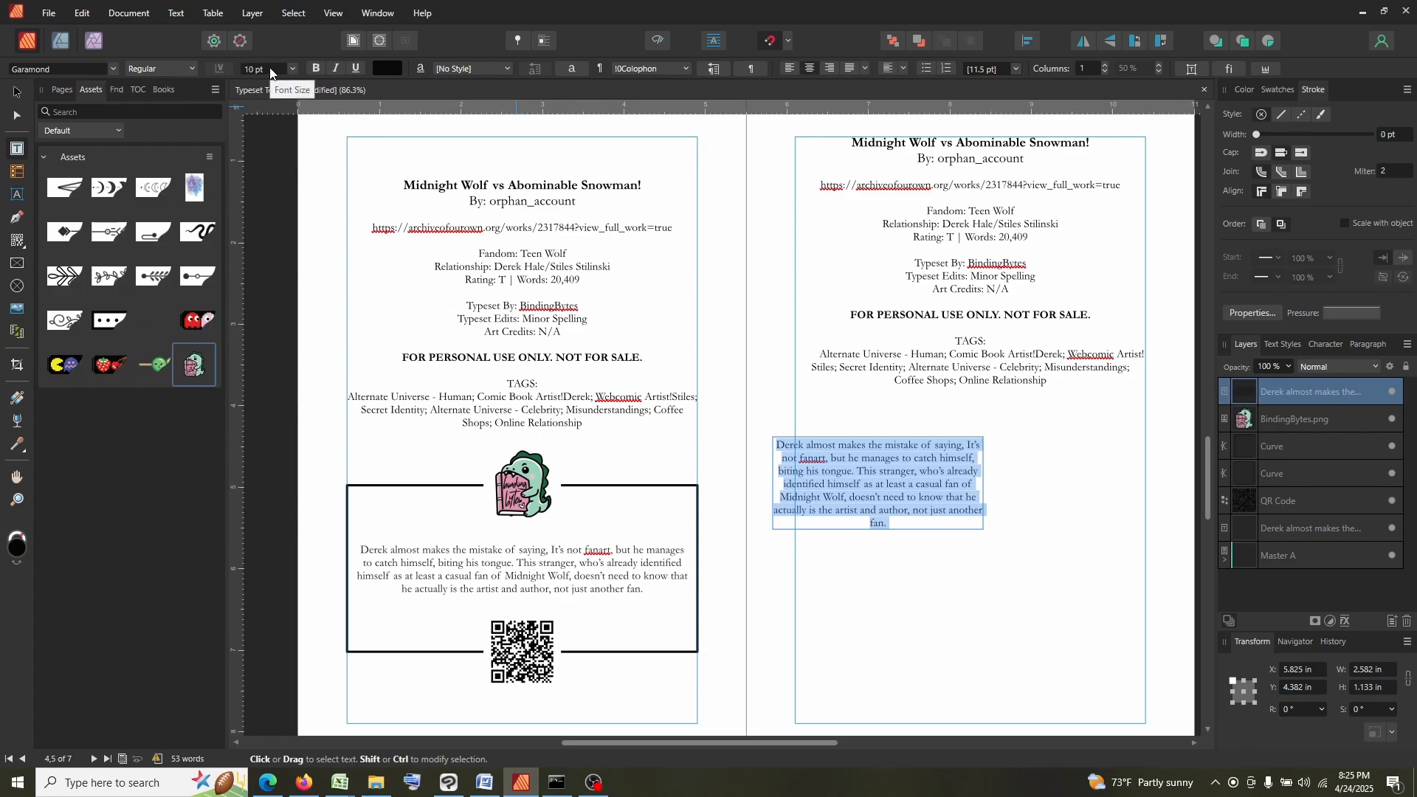
Centre the summary frame horizontally within the page margins below the tags and widen it evenly to about 4.05 in.
click(17, 92)
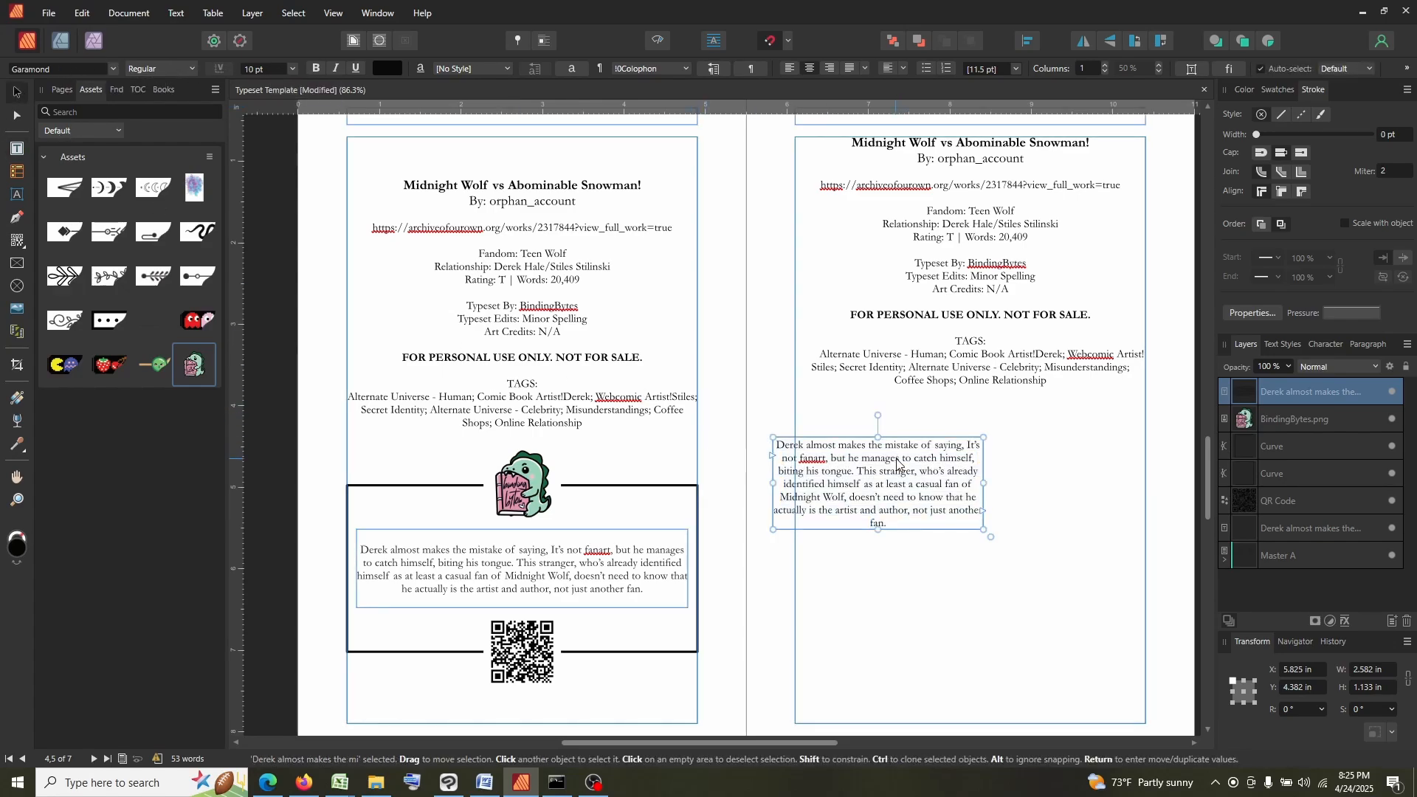
drag(882, 475, 972, 526)
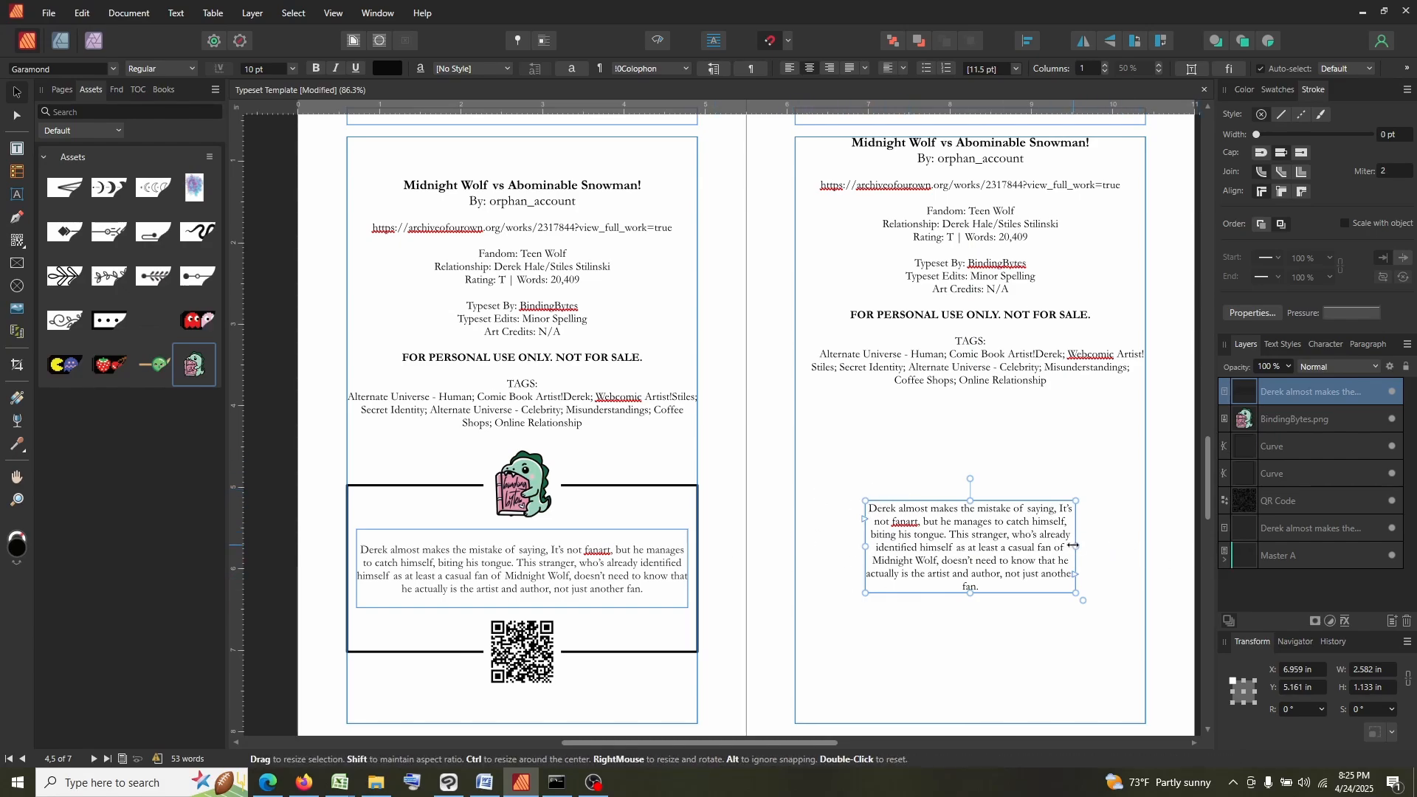
drag(1076, 547, 1133, 539)
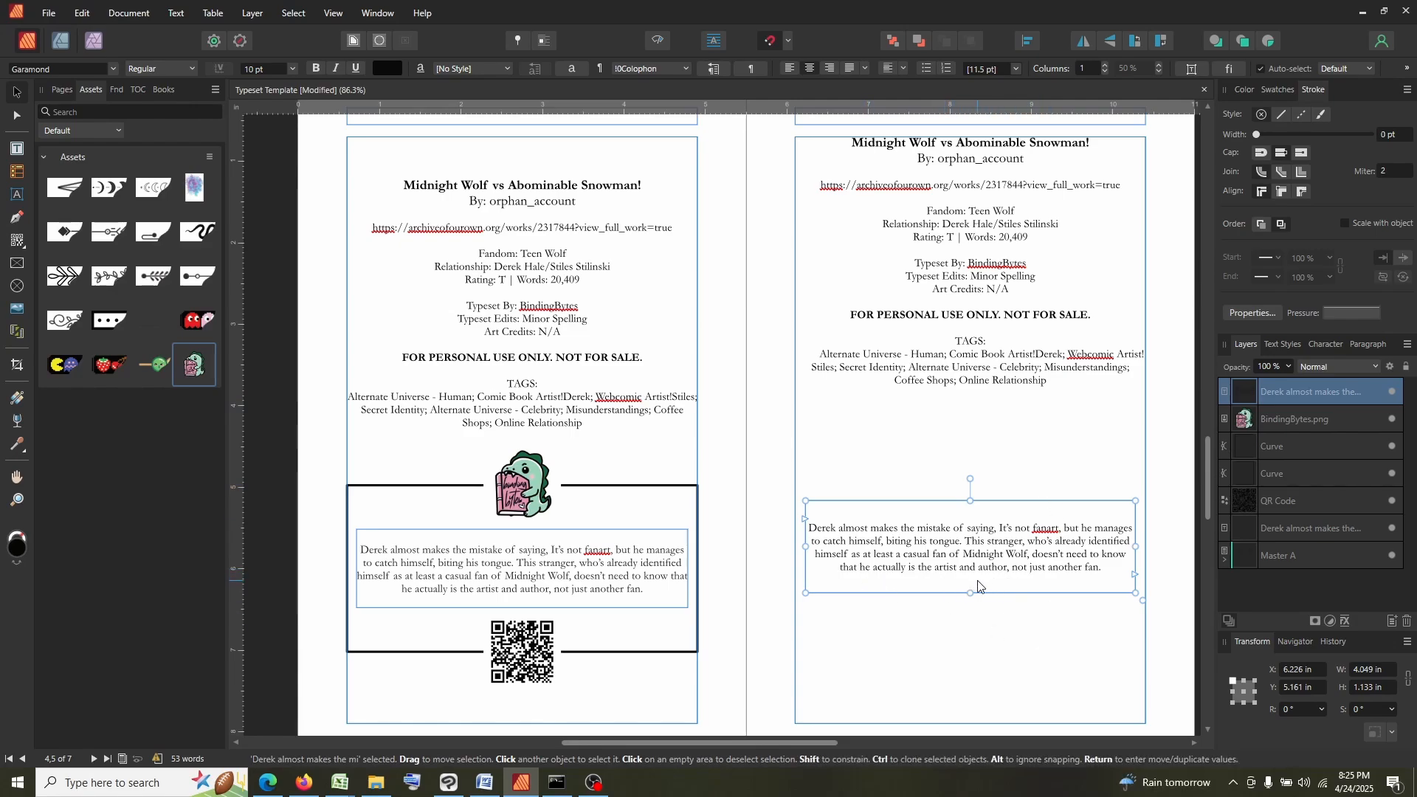
click(761, 490)
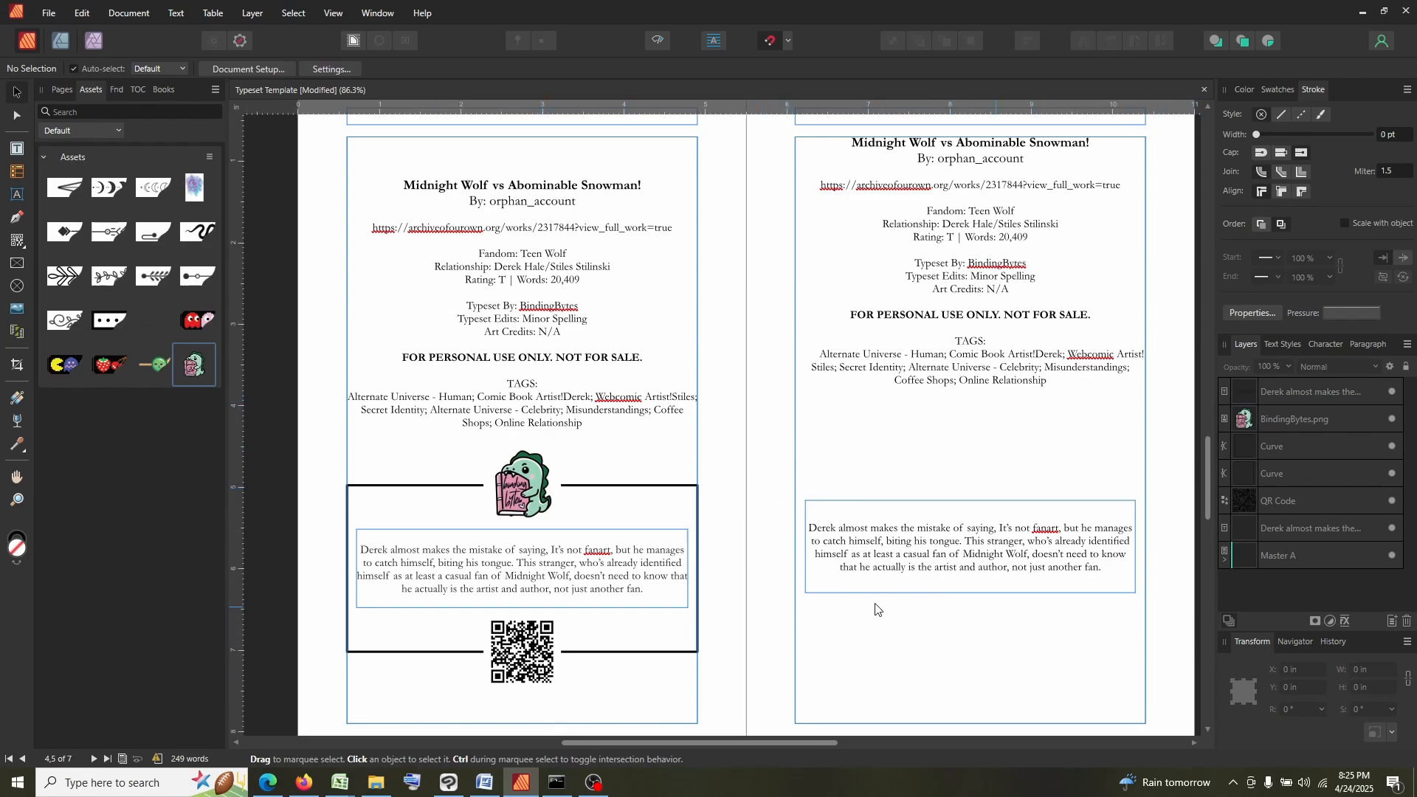
Draw a three-sided bracket about 1.09 by 2.10 in, open towards the spine, at the new page's inner margin with the Pen tool and a 2 pt stroke.
click(17, 221)
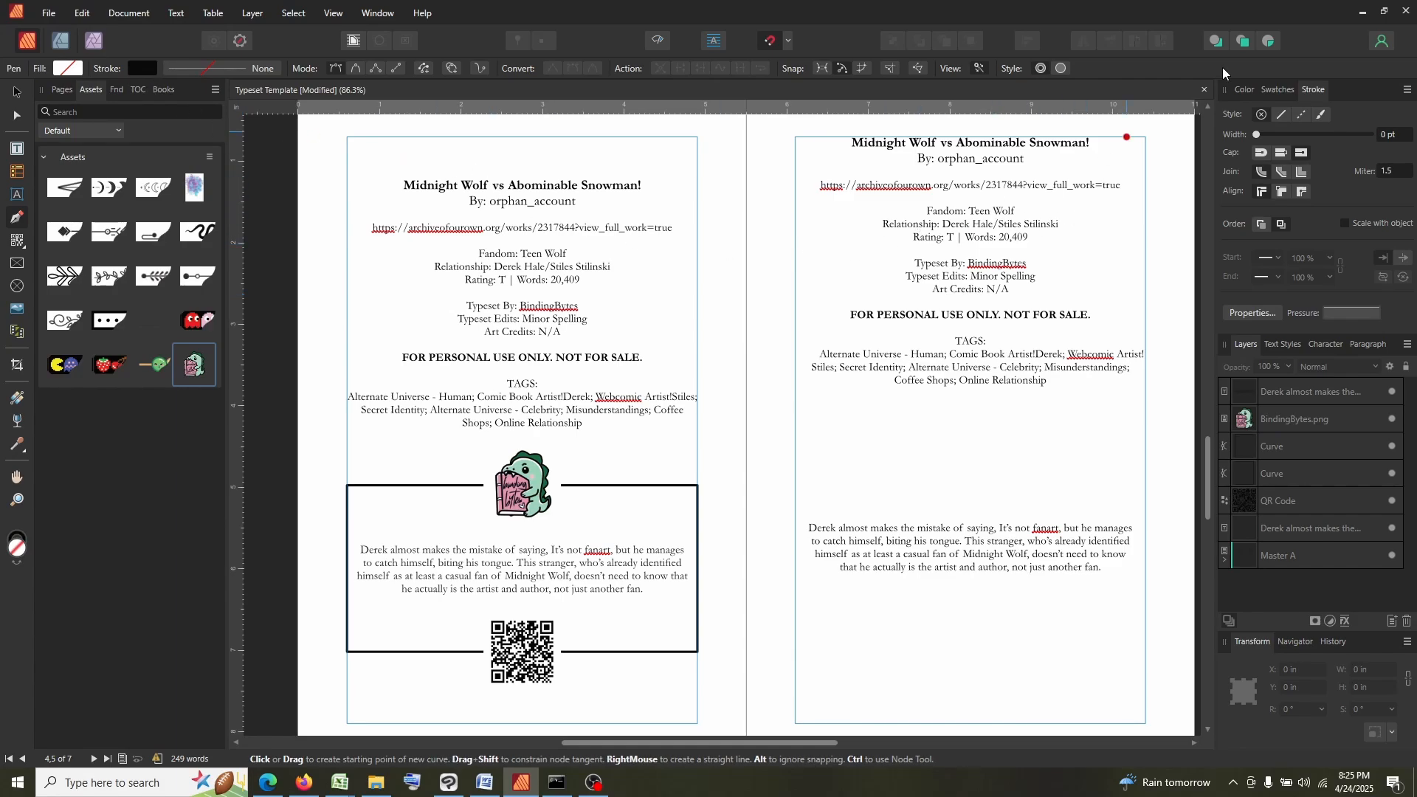
click(1281, 116)
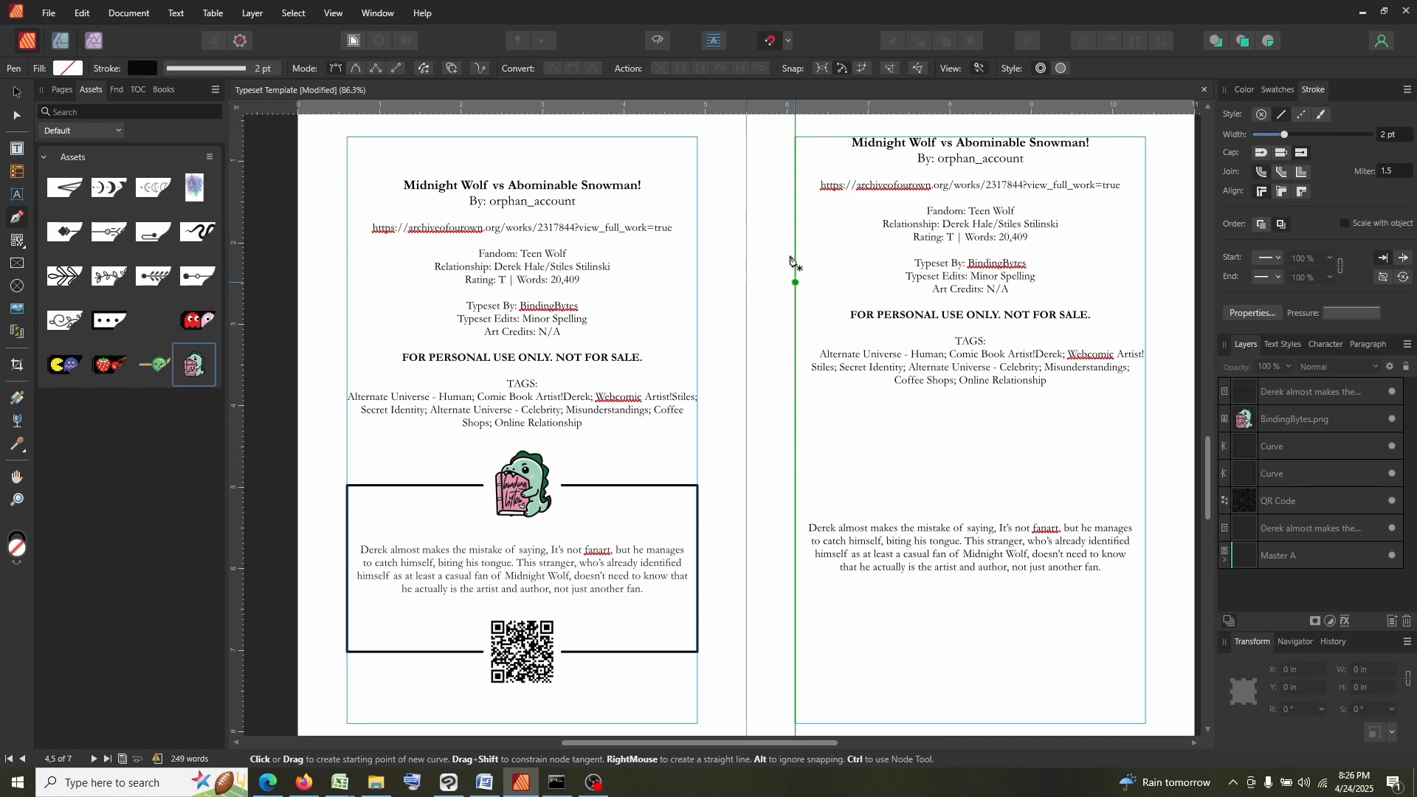
click(796, 444)
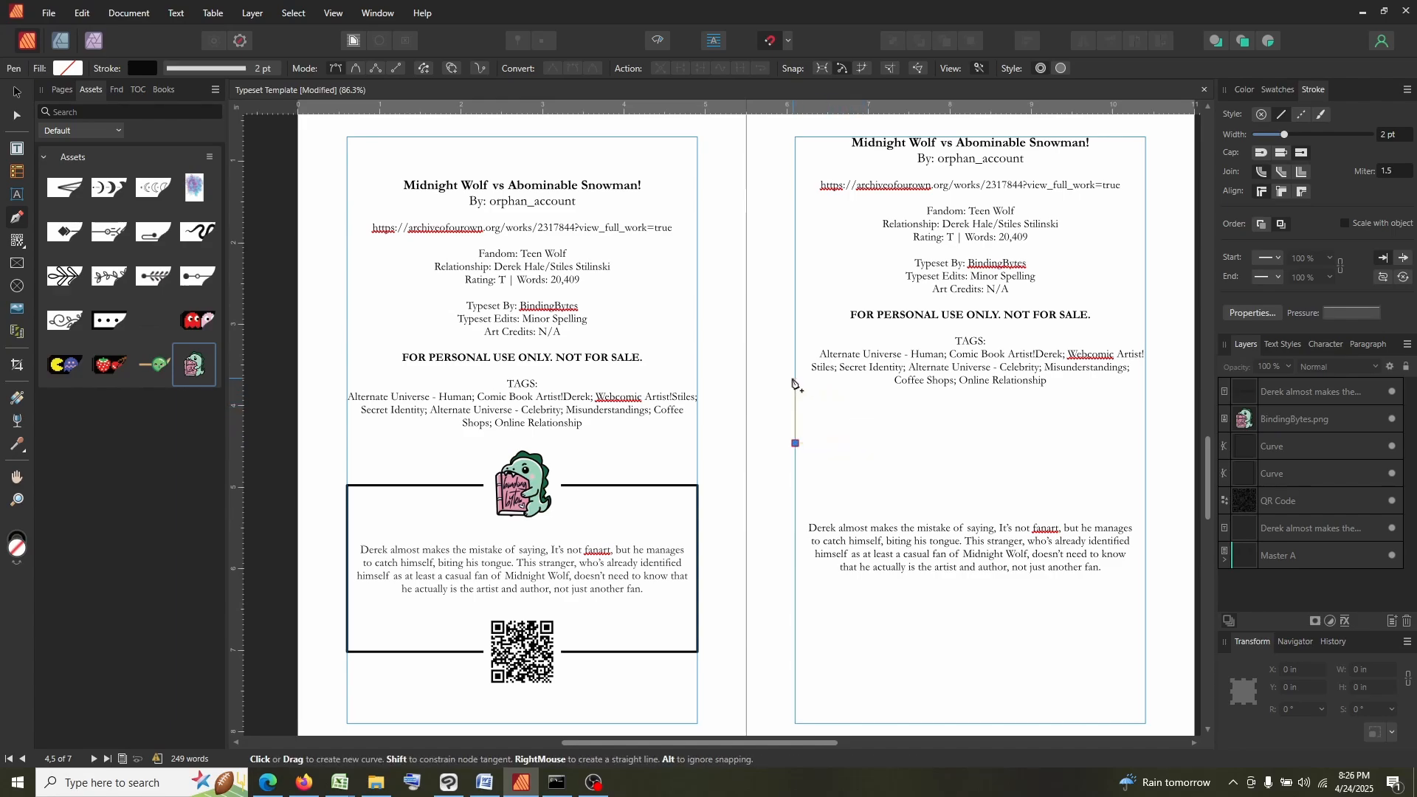
click(885, 446)
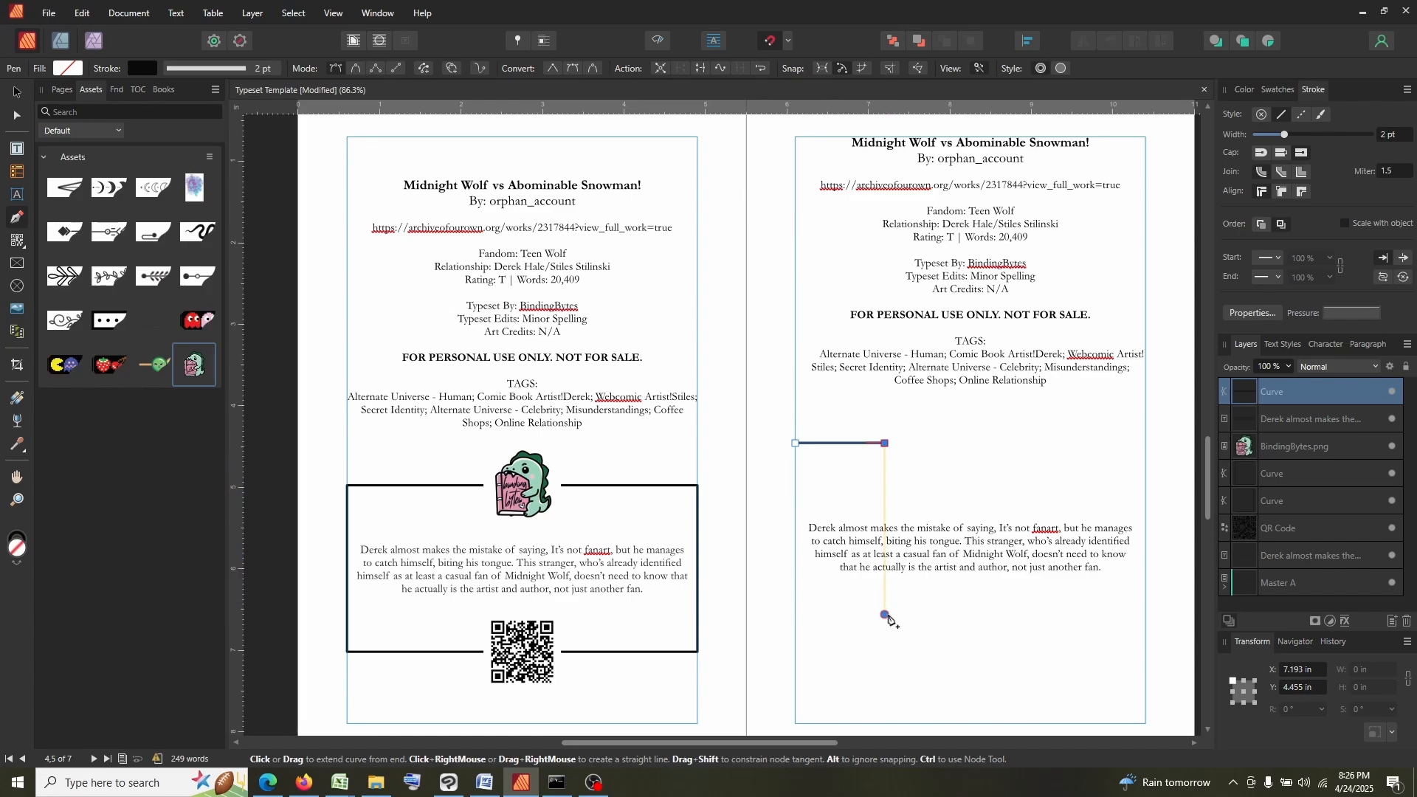
click(885, 615)
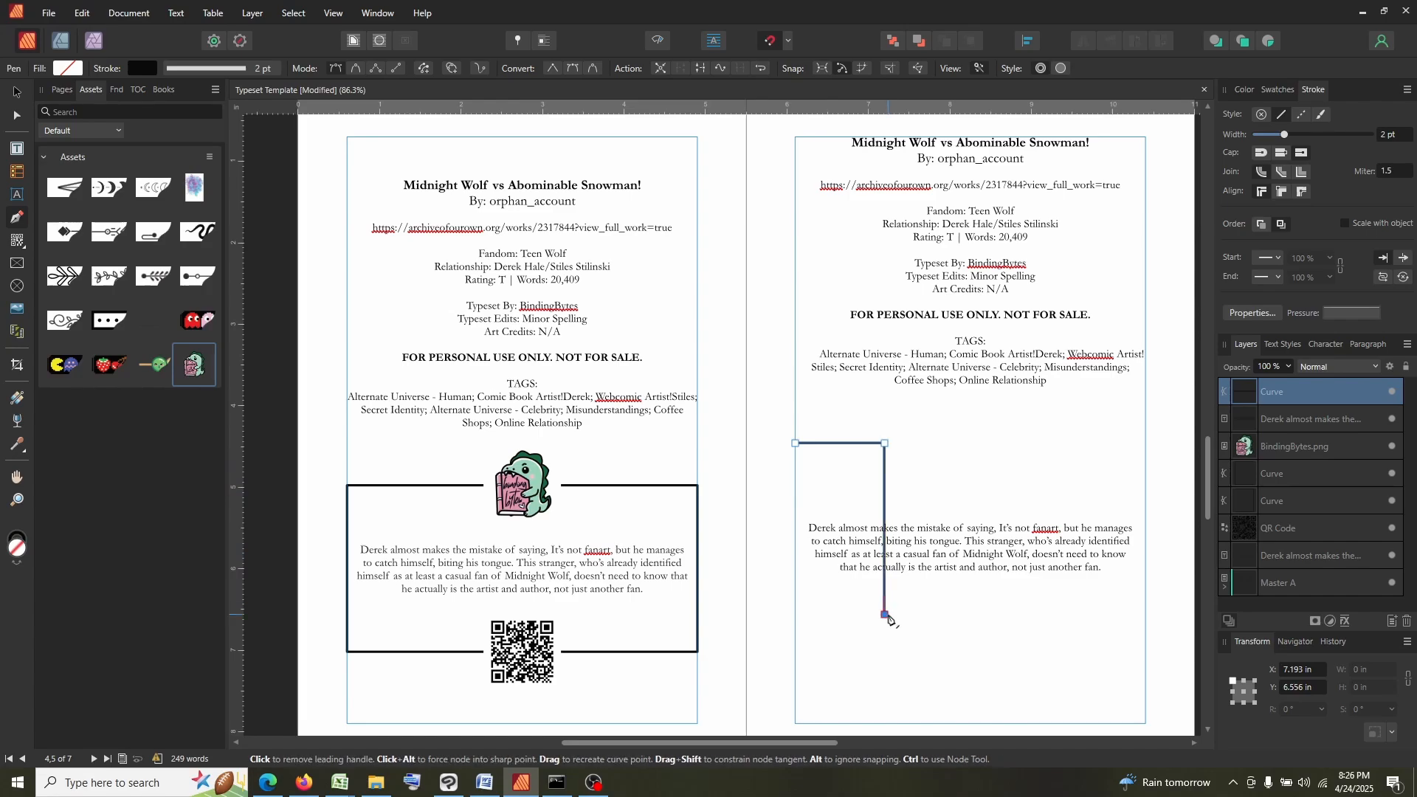
click(795, 615)
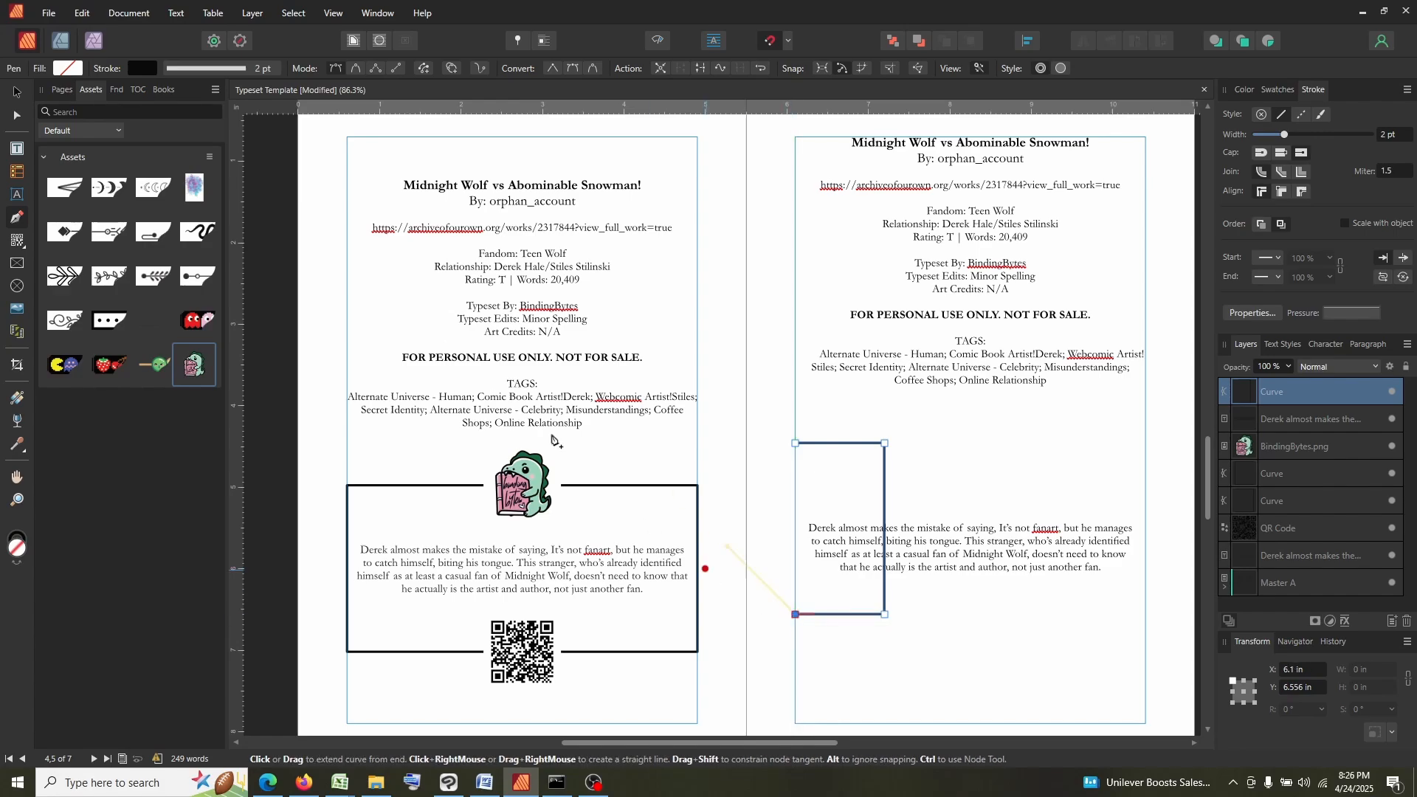
Move the three-sided bracket to the outer margin of the new page so it wraps around the summary frame, and shorten it to about 1.99 in high.
click(17, 93)
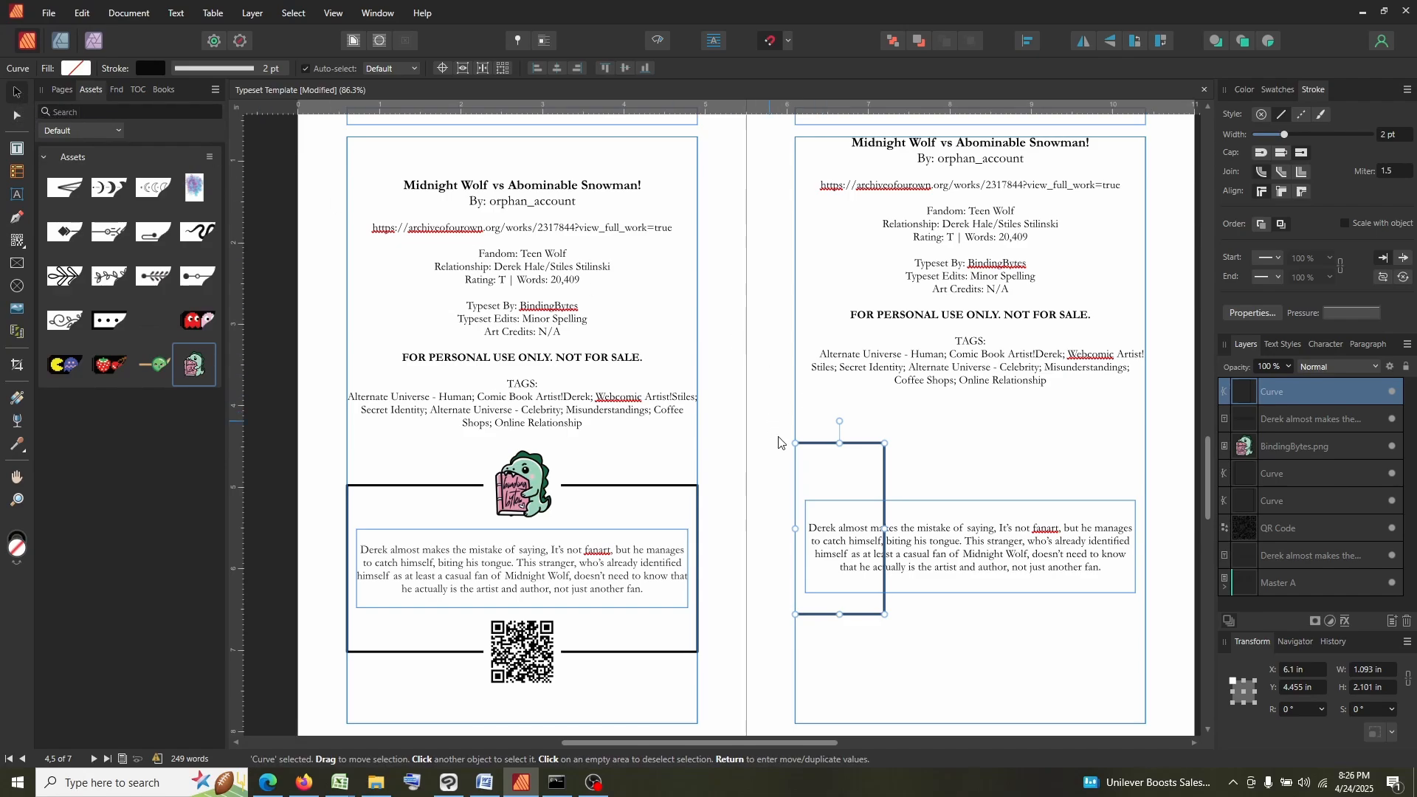
drag(809, 445, 1104, 466)
click(1123, 471)
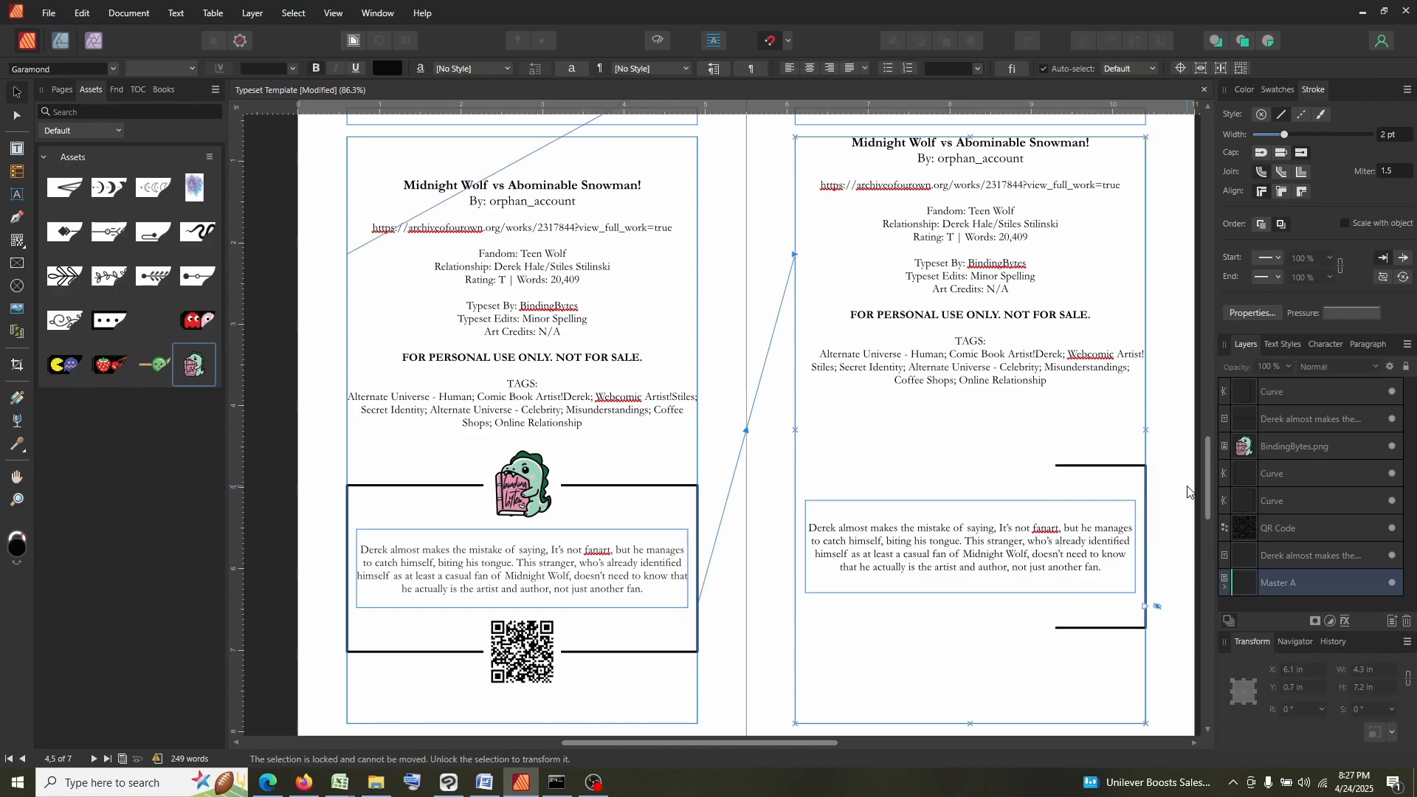
click(1185, 470)
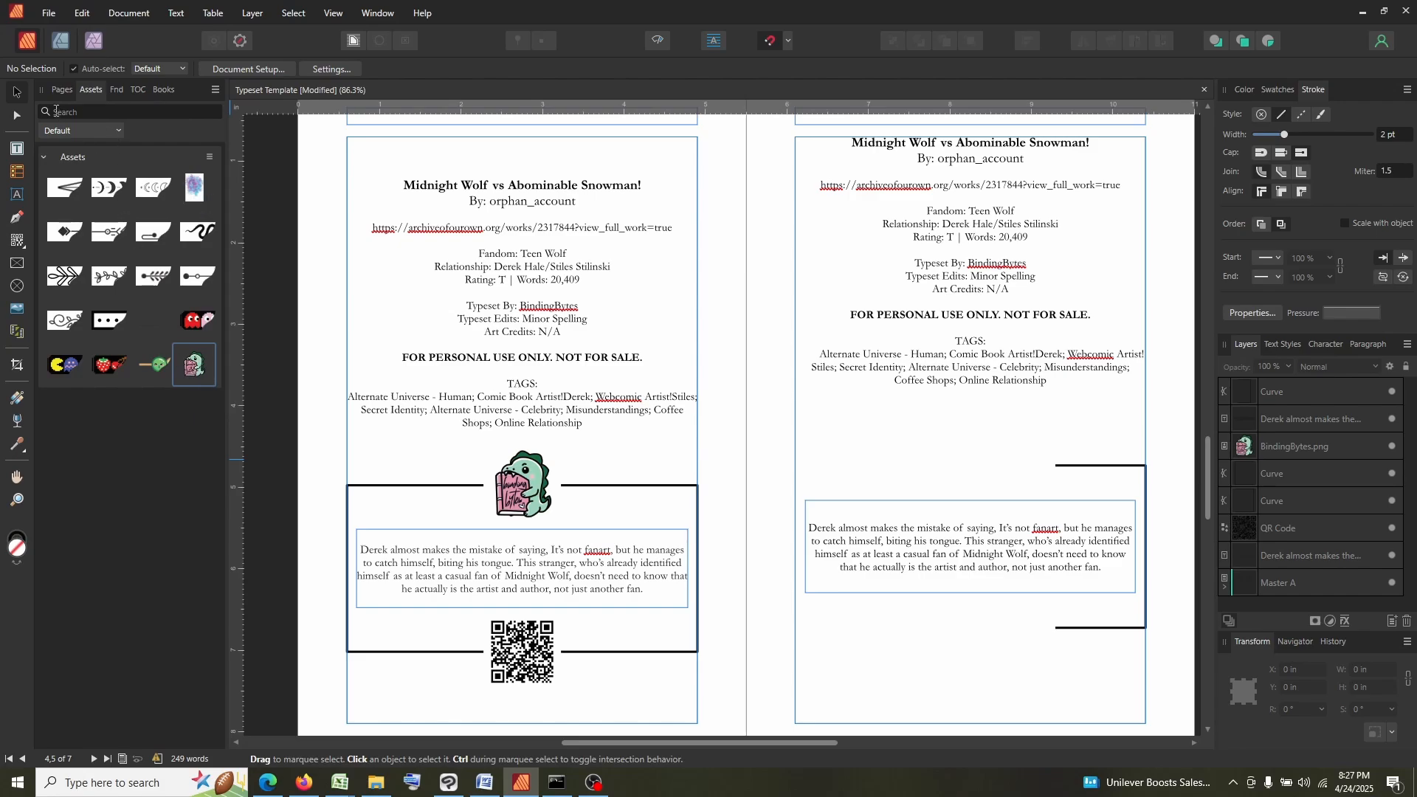
Place the dinosaur logo BindingBytes.png from the saved assets at about 0.88 in square, centred just above the summary frame.
click(197, 366)
drag(969, 434, 1055, 502)
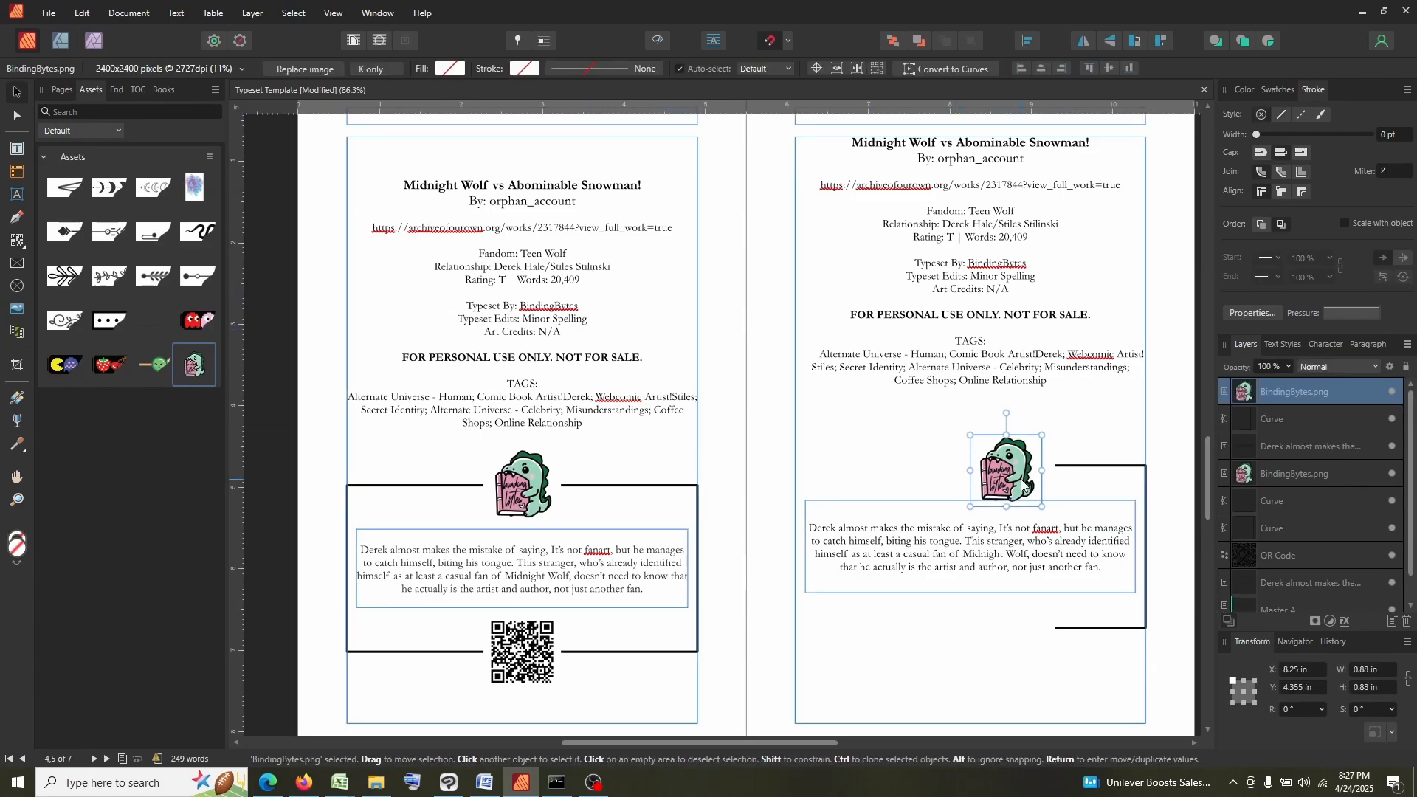
drag(1019, 486, 981, 484)
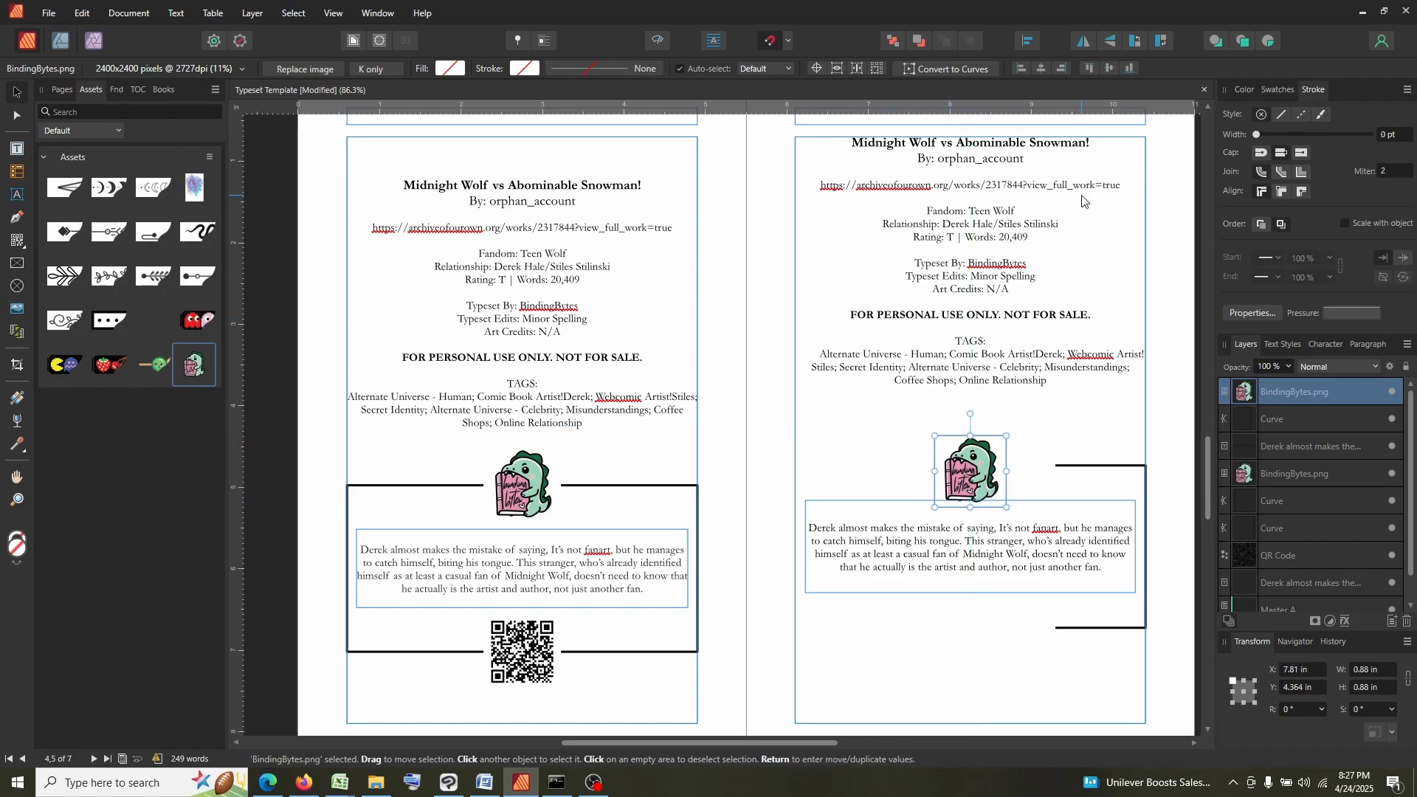
Select the story URL on the new page and draw a QR code for it, about 0.73 in square, below the summary frame.
double_click(1130, 196)
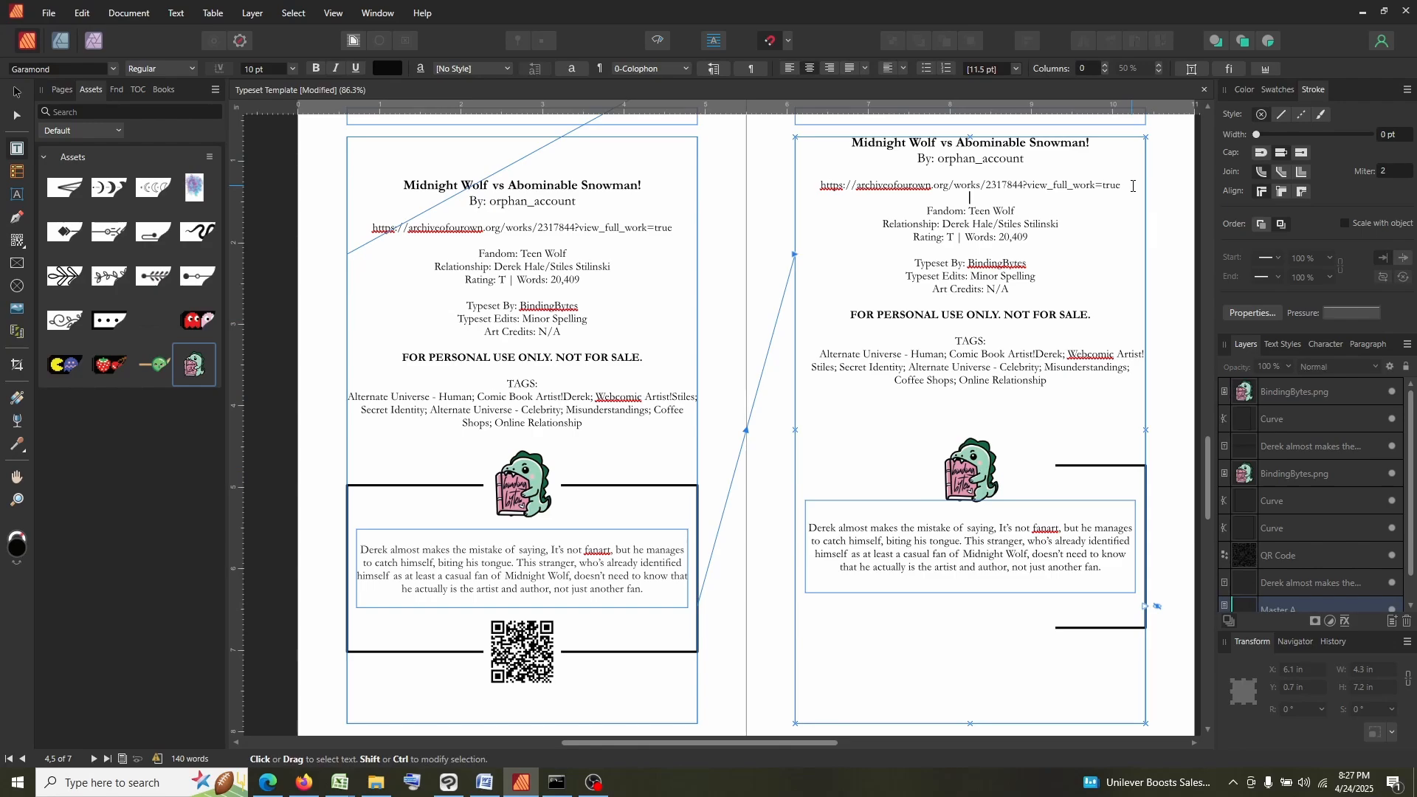
drag(1133, 186, 819, 182)
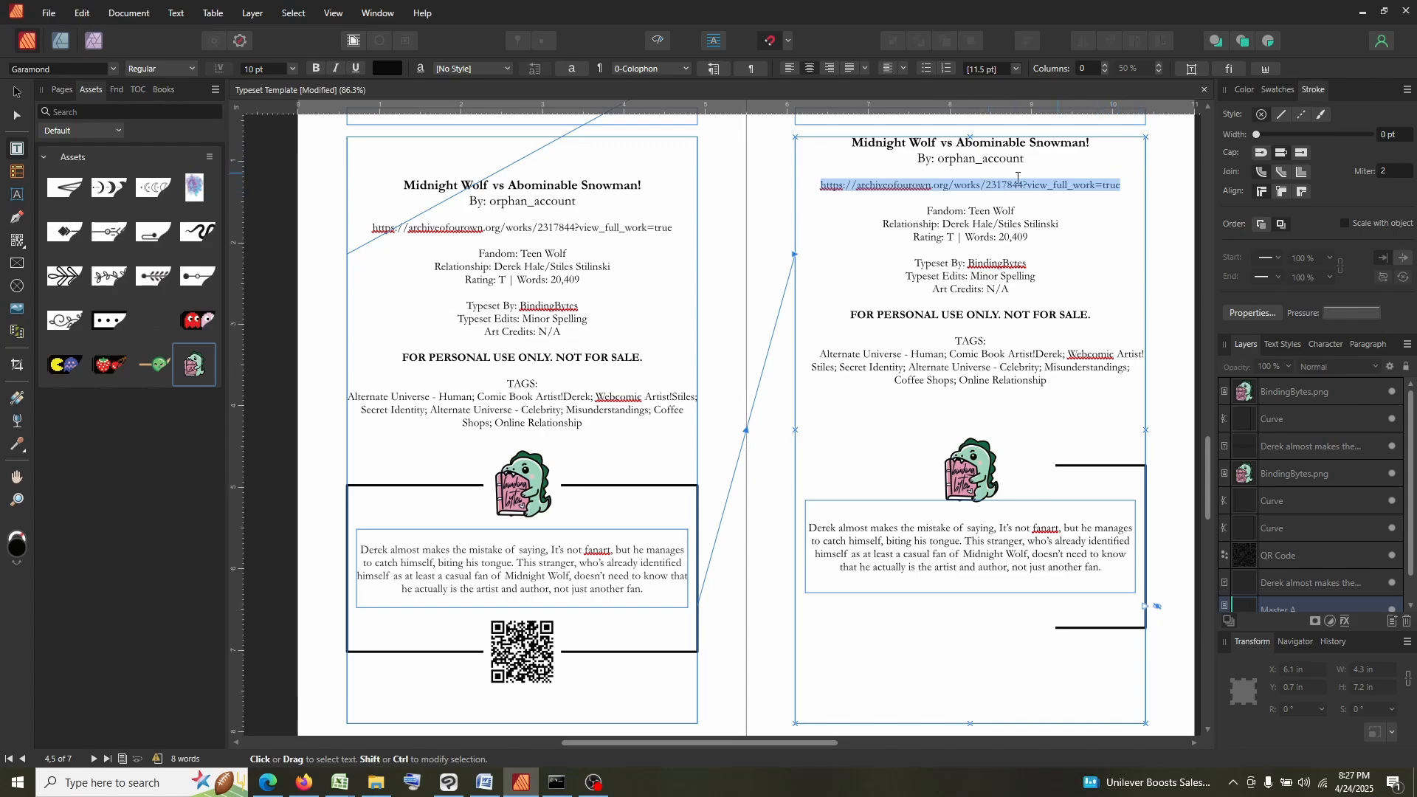
click(304, 782)
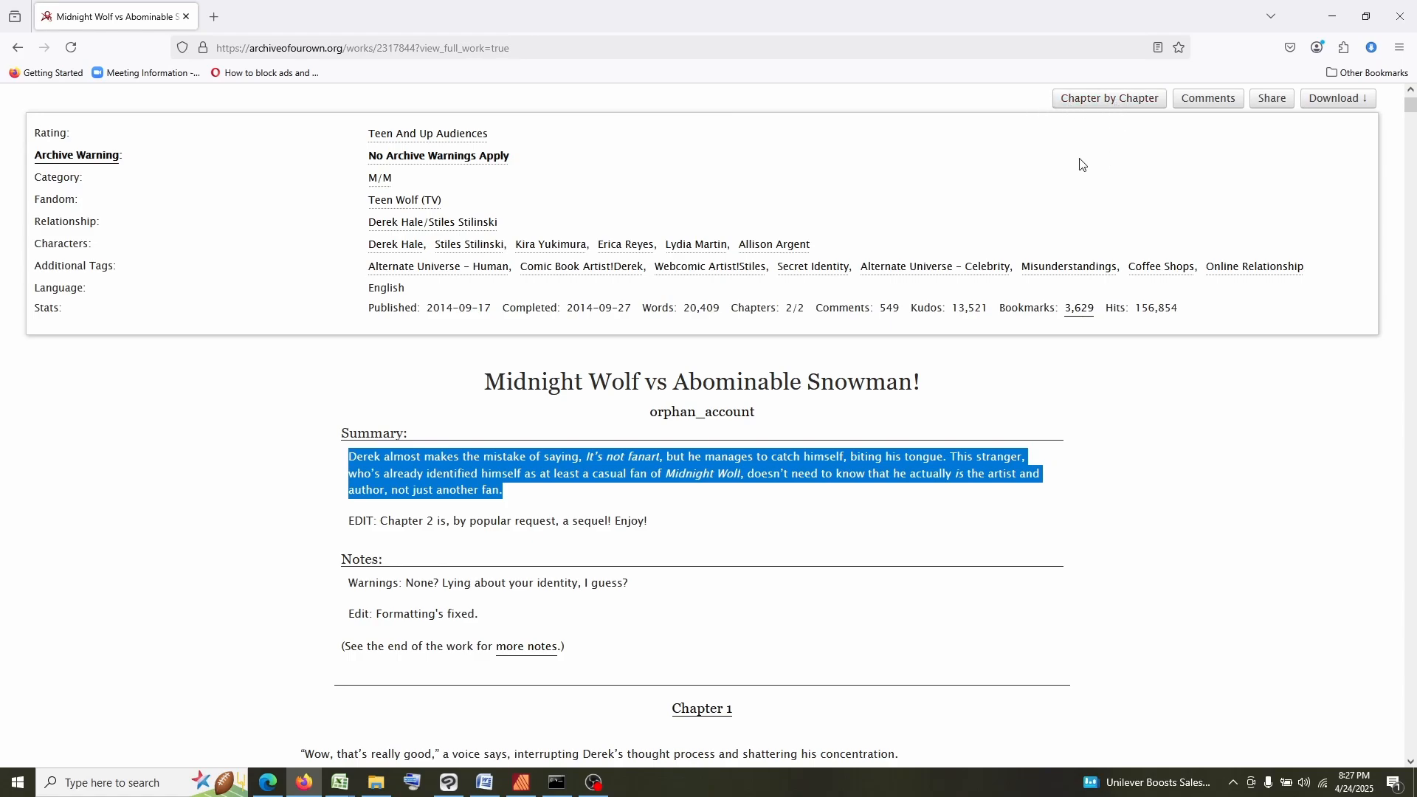
click(1333, 17)
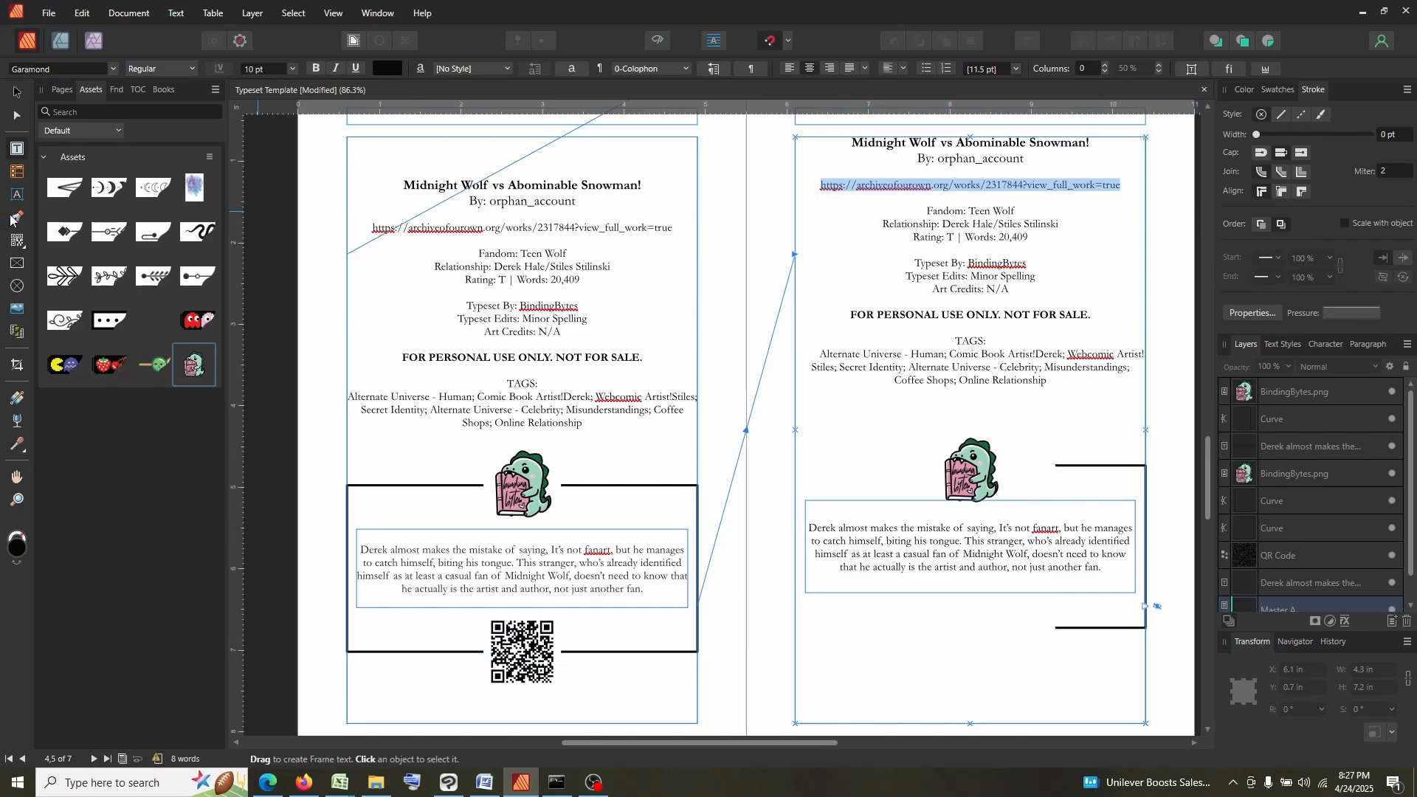
click(19, 245)
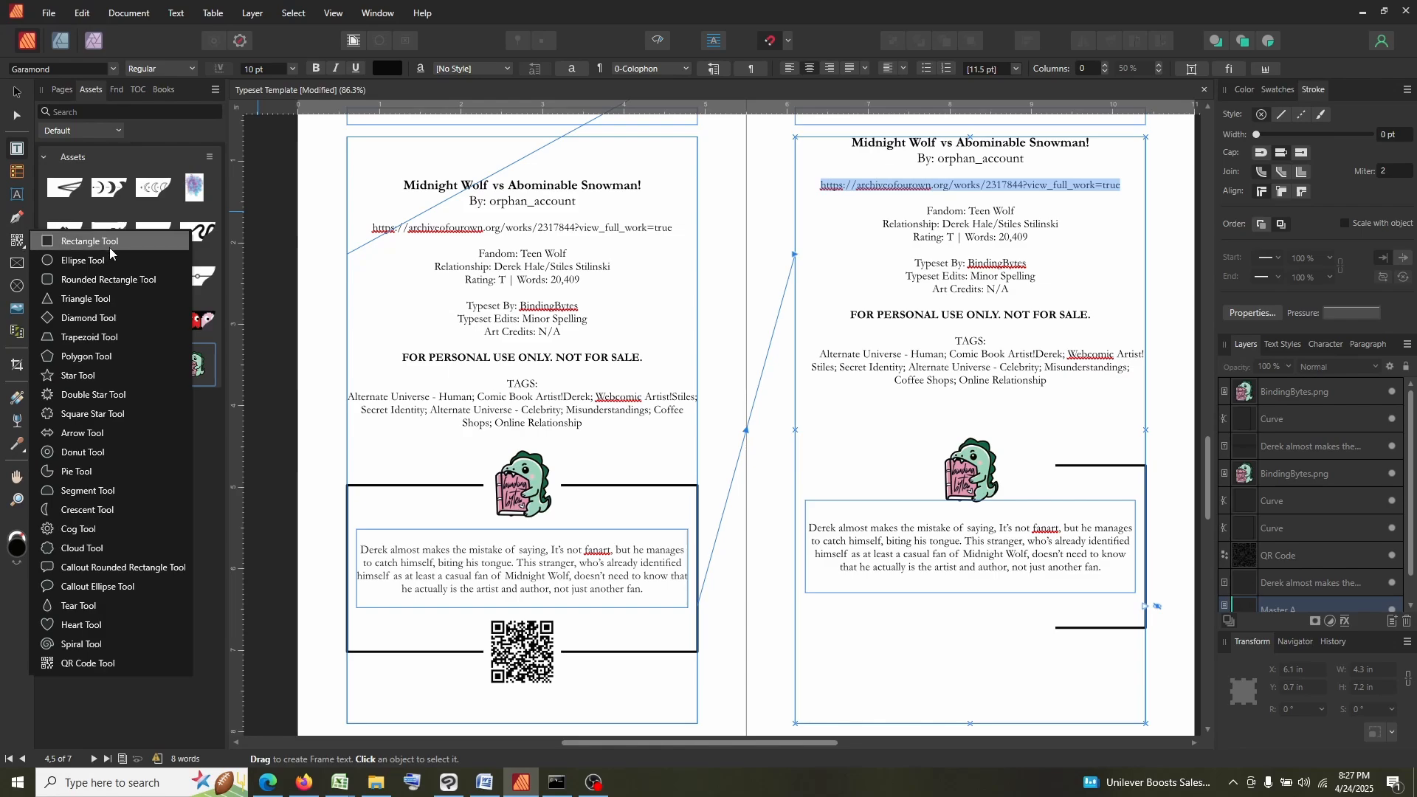
click(95, 663)
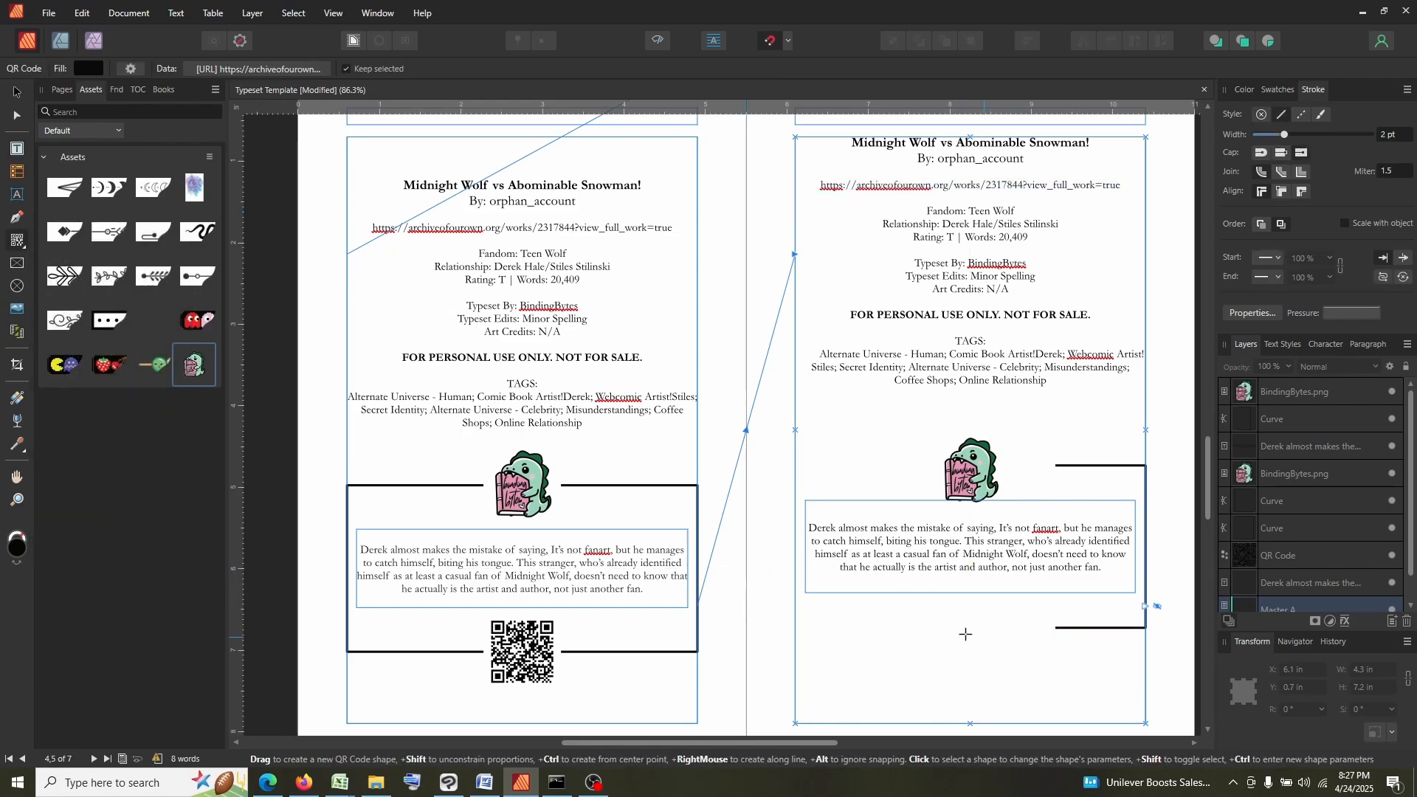
drag(934, 606, 1011, 649)
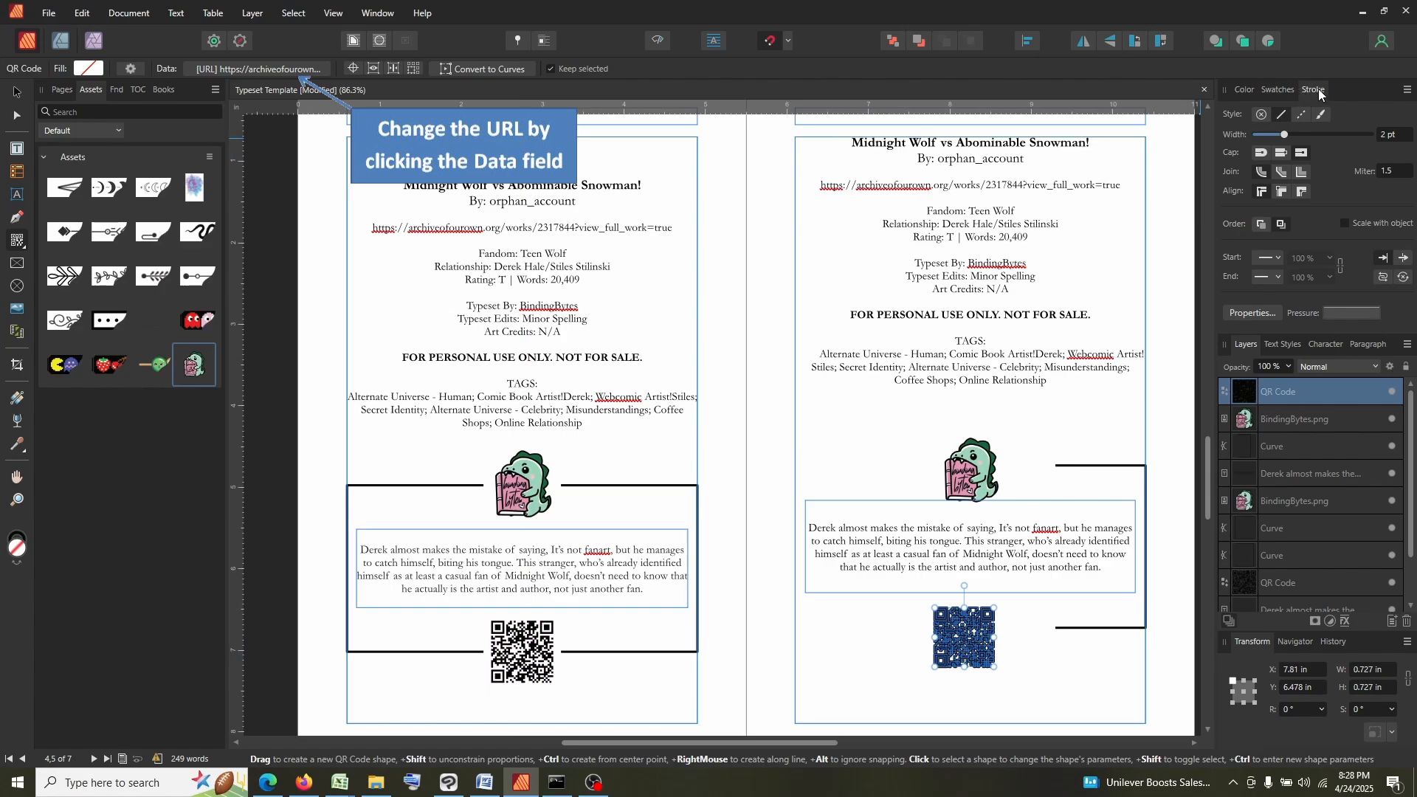
Give the new QR code no stroke and a black fill (000000), and centre it directly beneath the summary frame.
click(1262, 115)
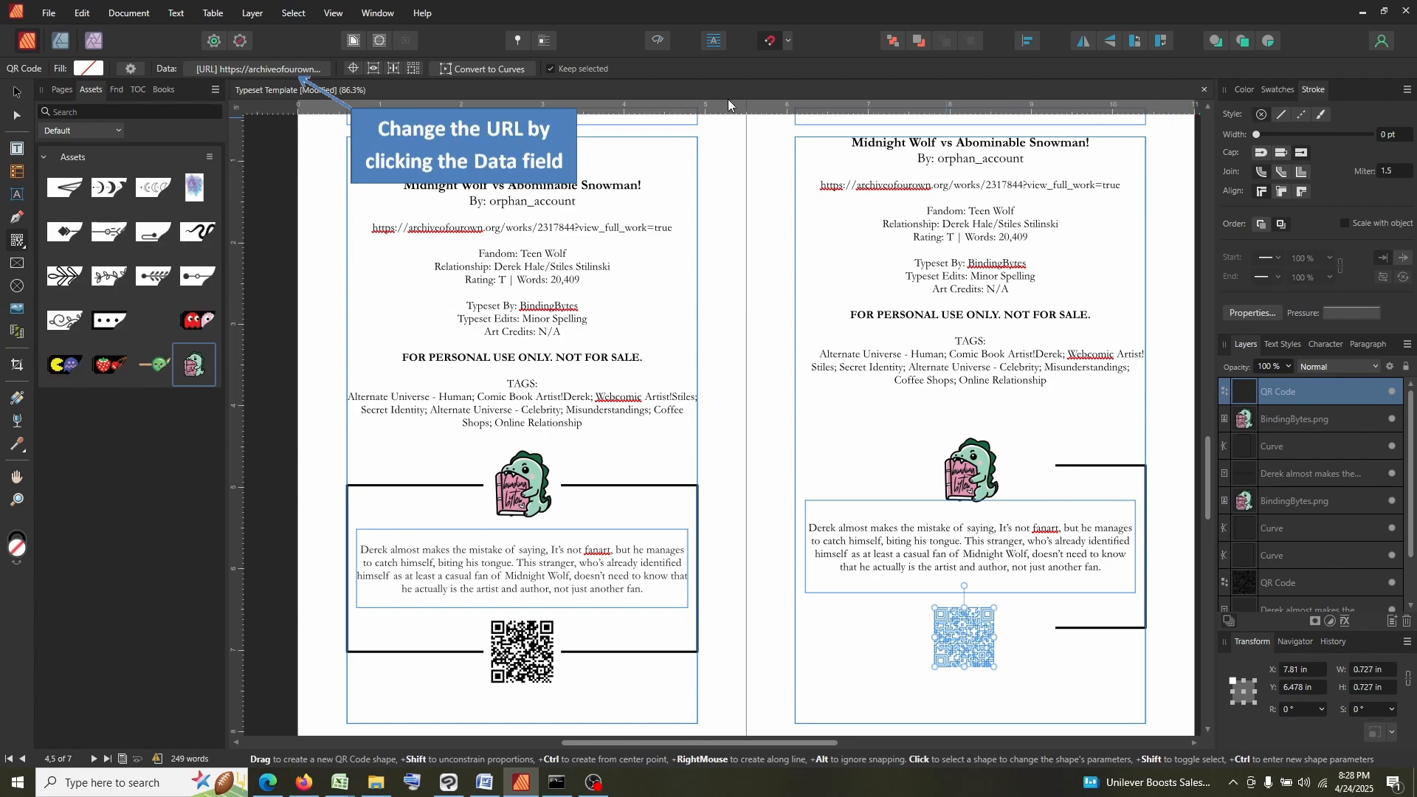
click(90, 69)
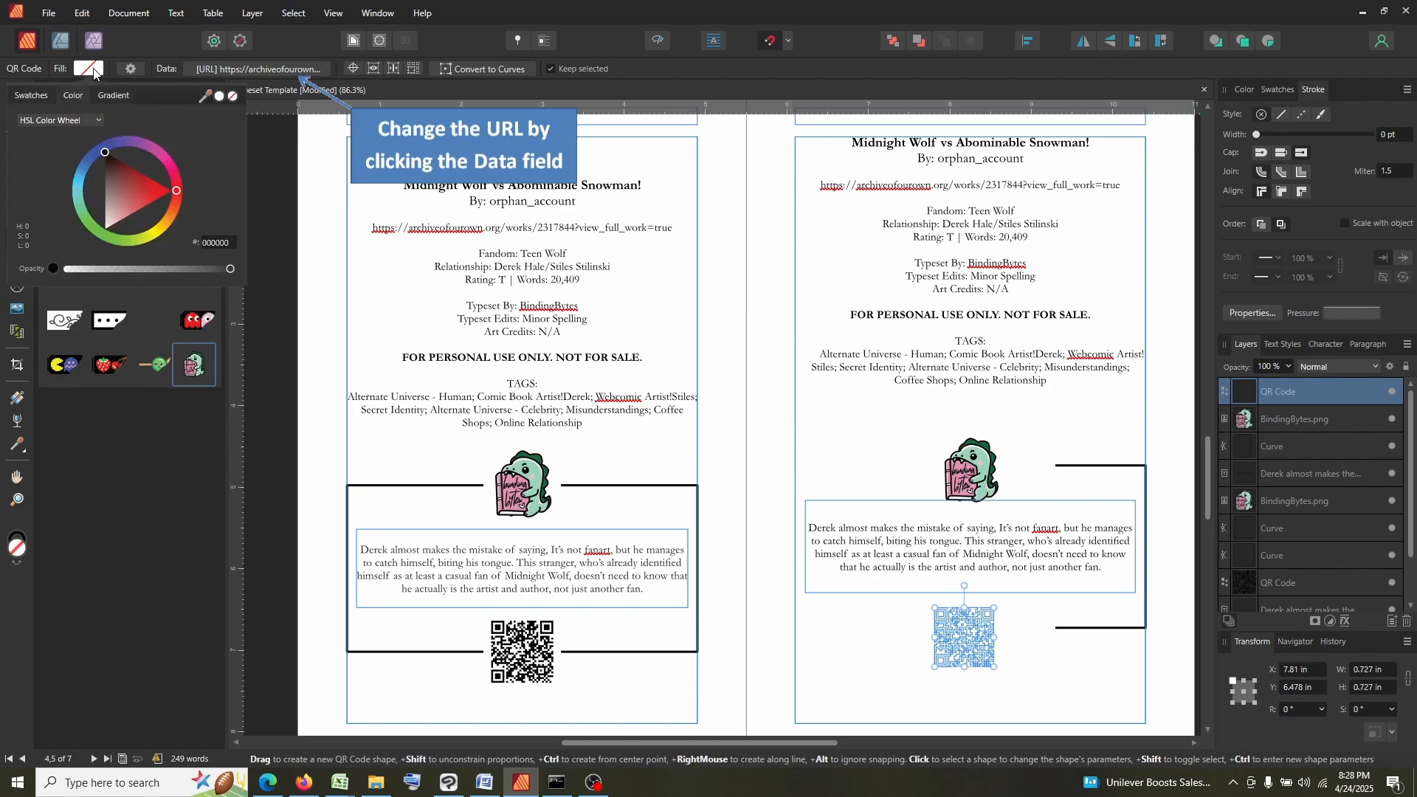
click(148, 212)
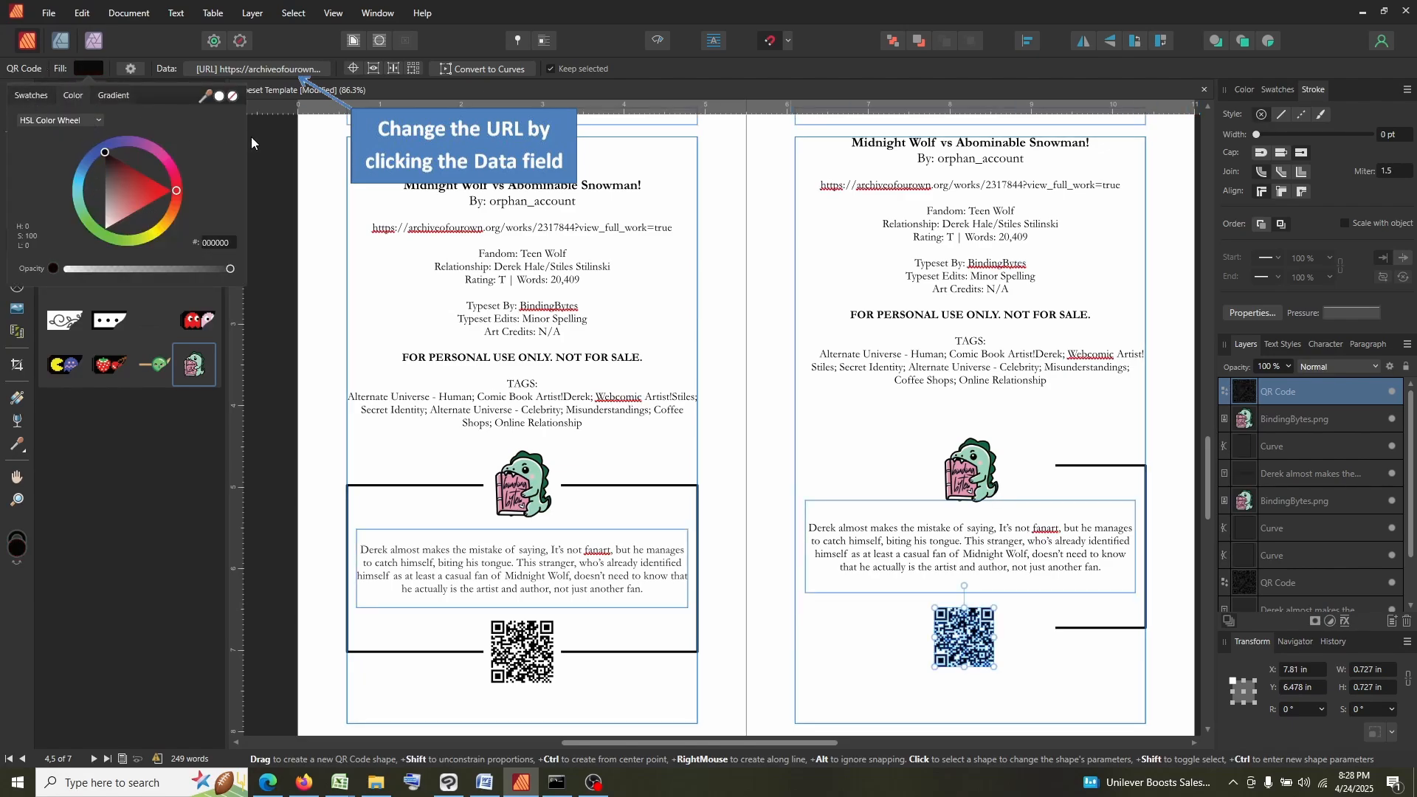
click(16, 93)
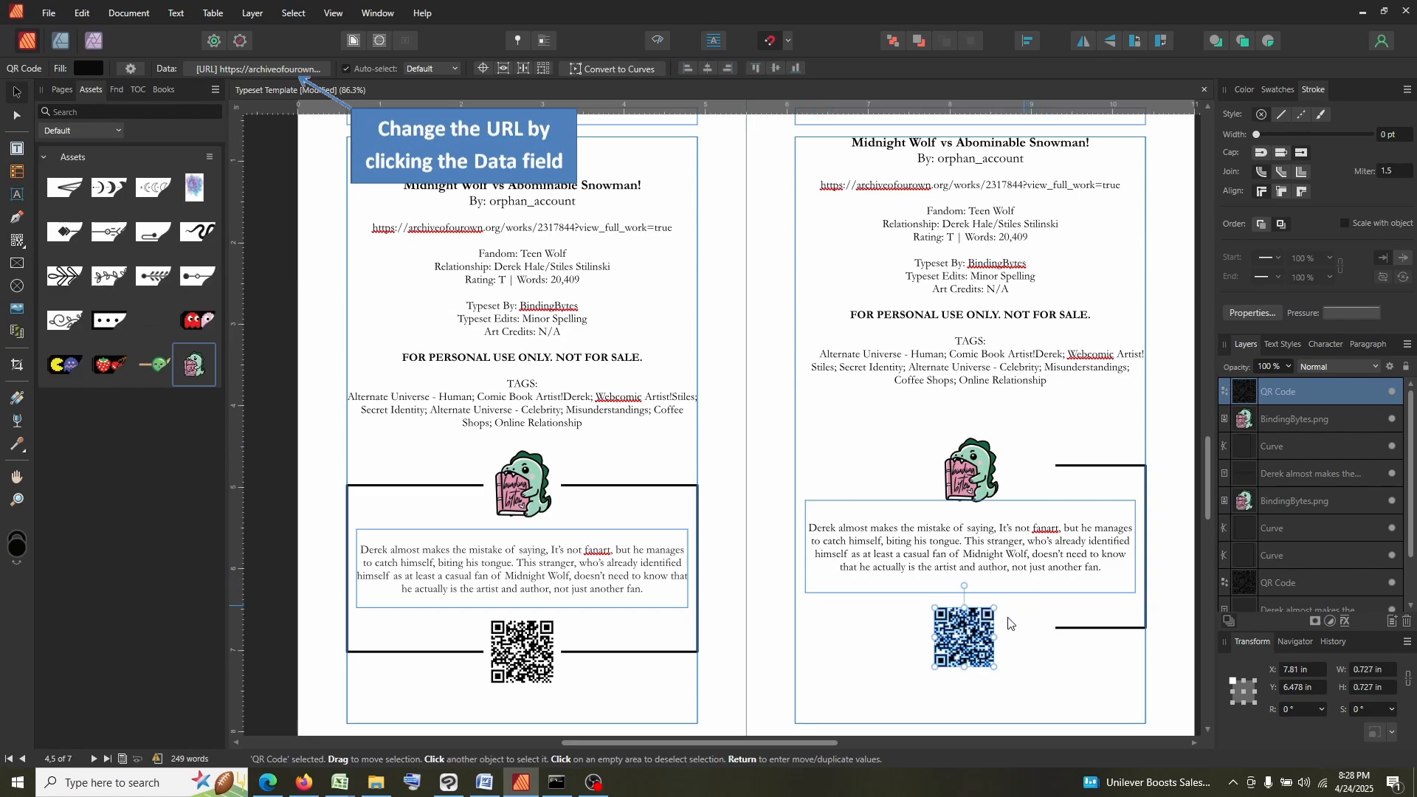
mouse_move(969, 641)
mouse_down()
mouse_move(982, 643)
mouse_move(977, 627)
mouse_up()
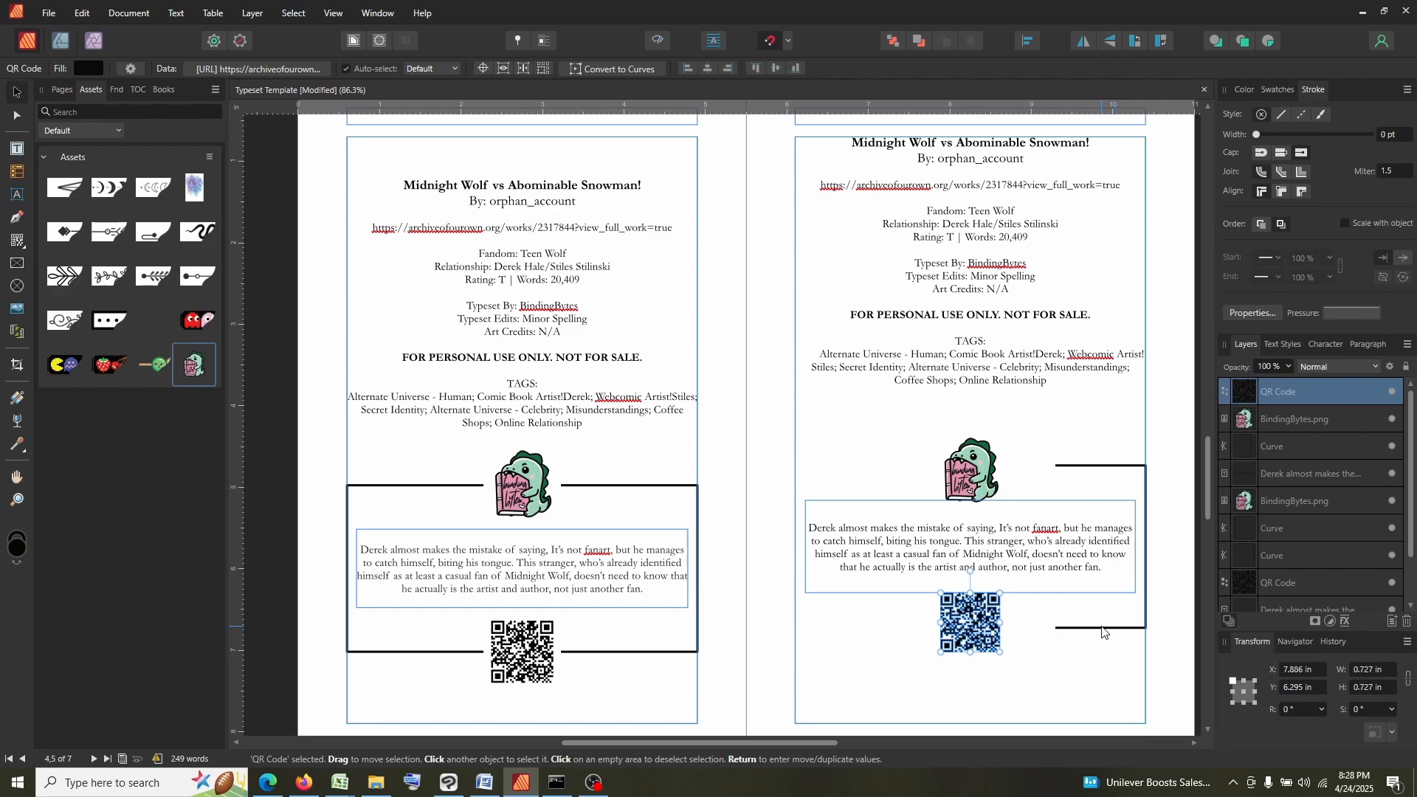
Move the bracket closer to the logo and resize it to about 1.6 by 1.85 in, with its vertical side on the outer margin.
click(1103, 629)
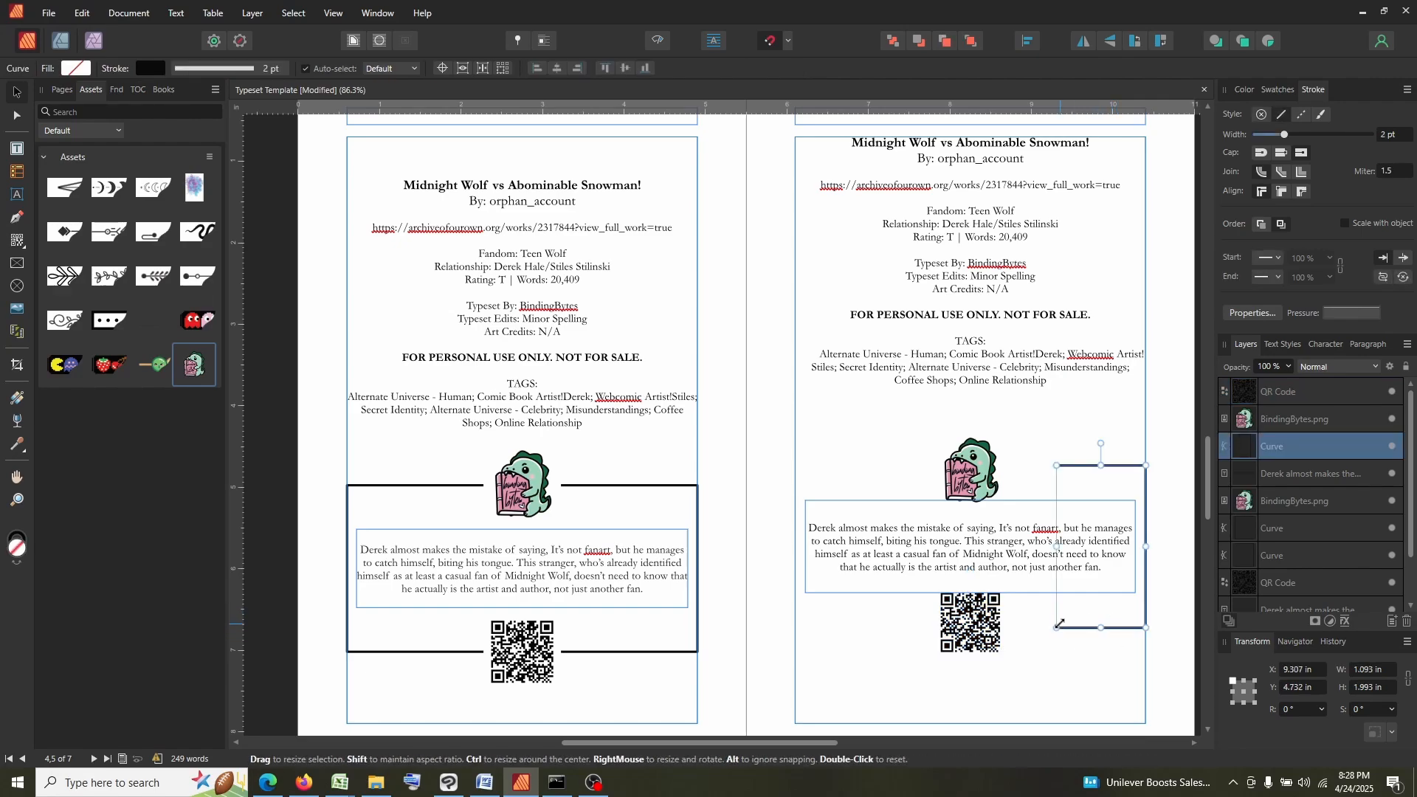
drag(1078, 473, 1038, 480)
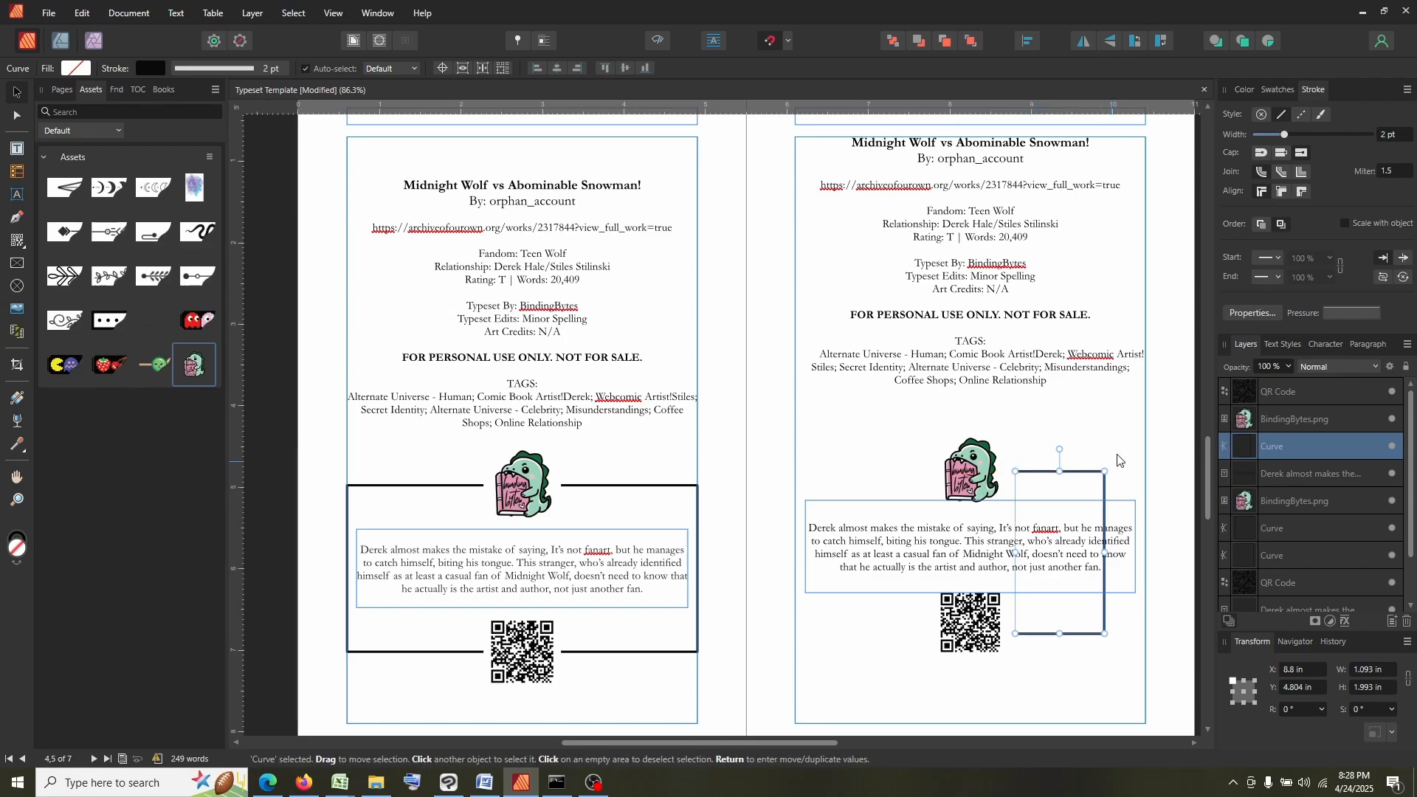
click(1034, 478)
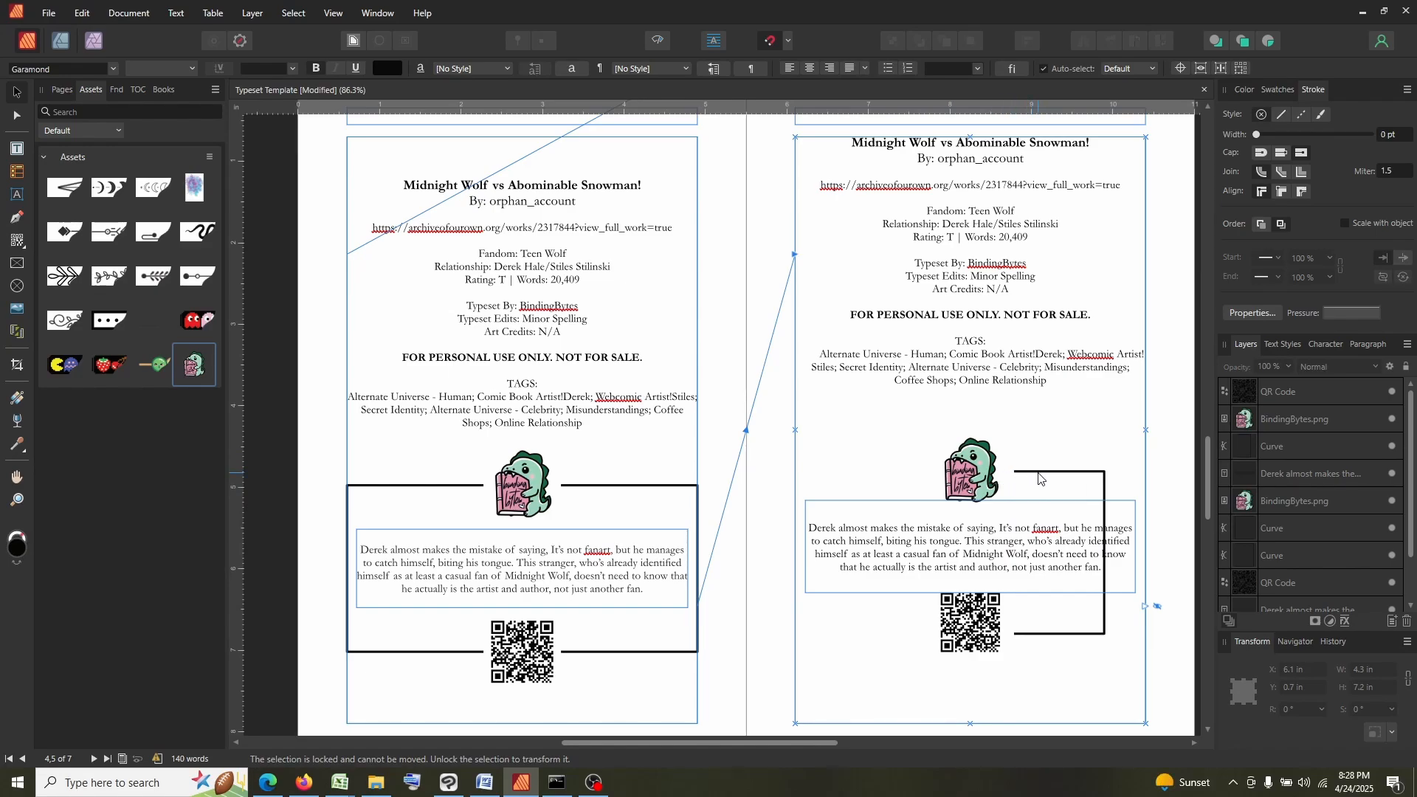
click(1039, 479)
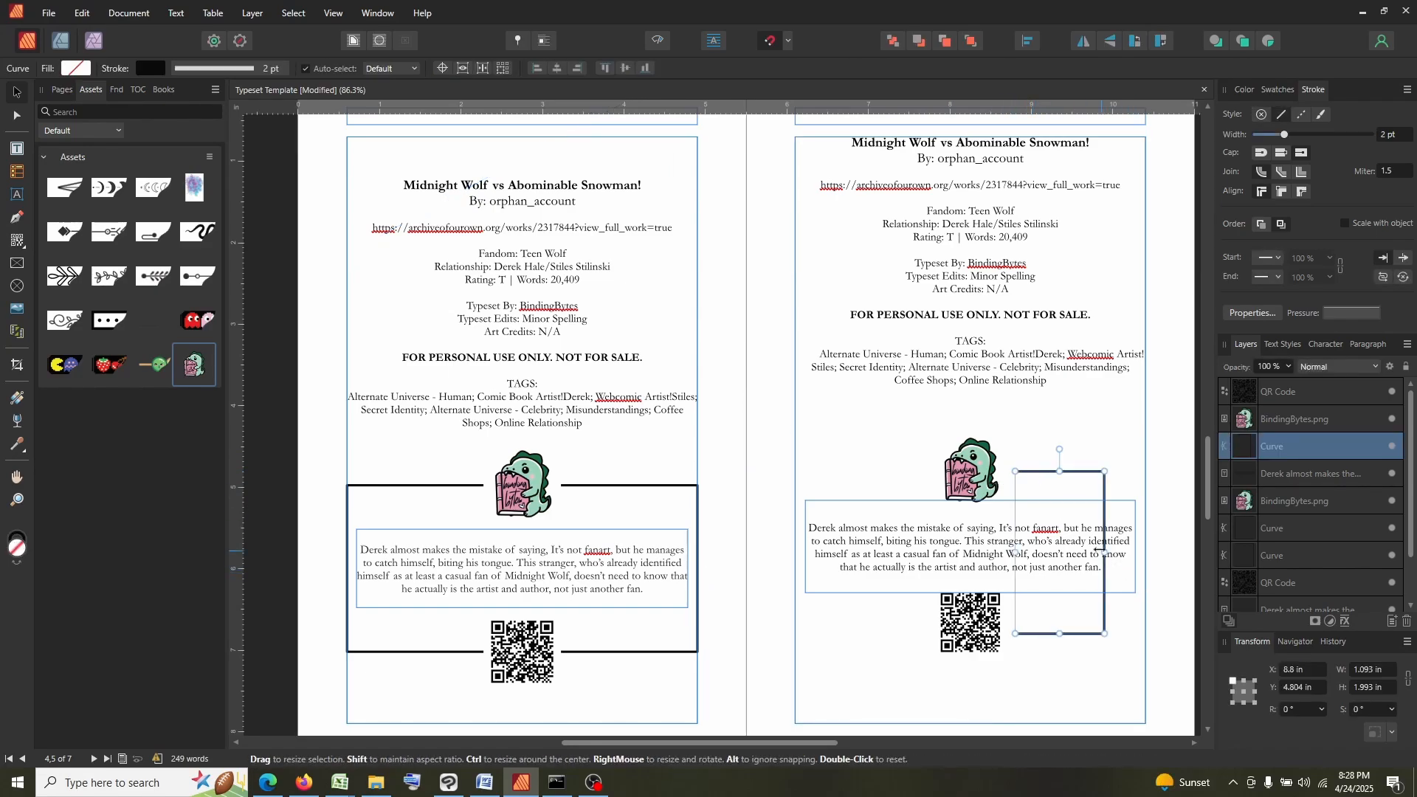
drag(1105, 552, 1145, 553)
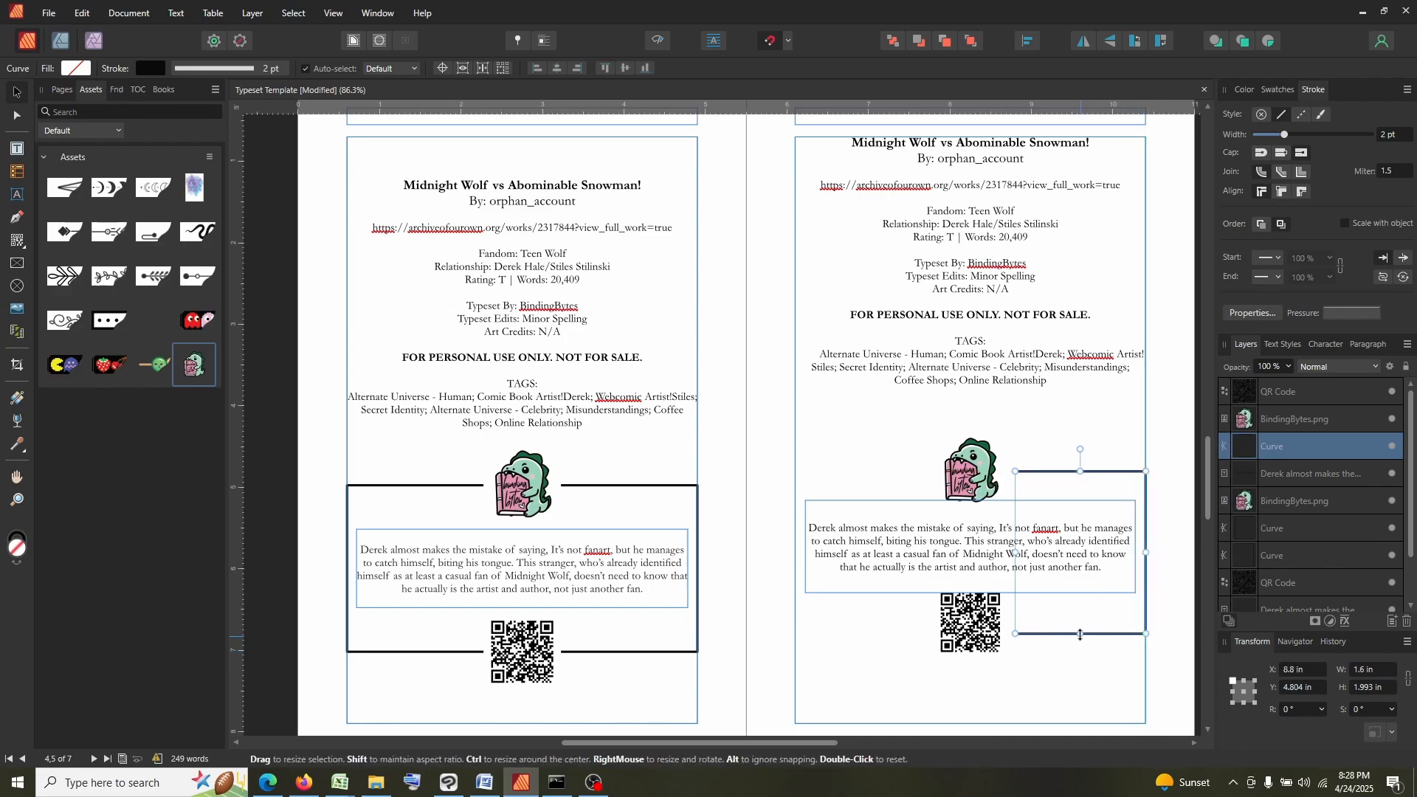
drag(1080, 635, 1079, 624)
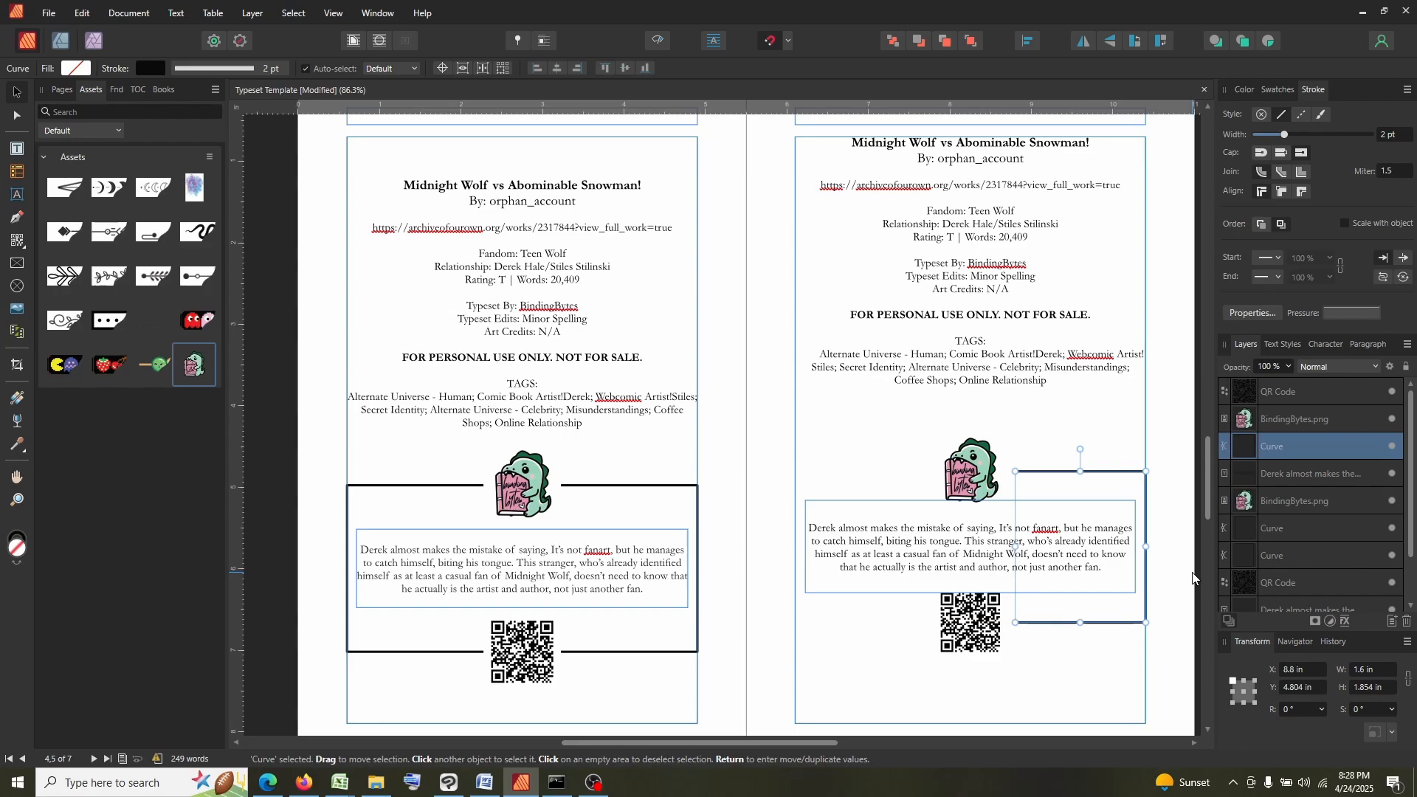
Duplicate the bracket, flip the copy horizontally and align it with the inner margin to complete the frame around the summary.
key(ctrl+j)
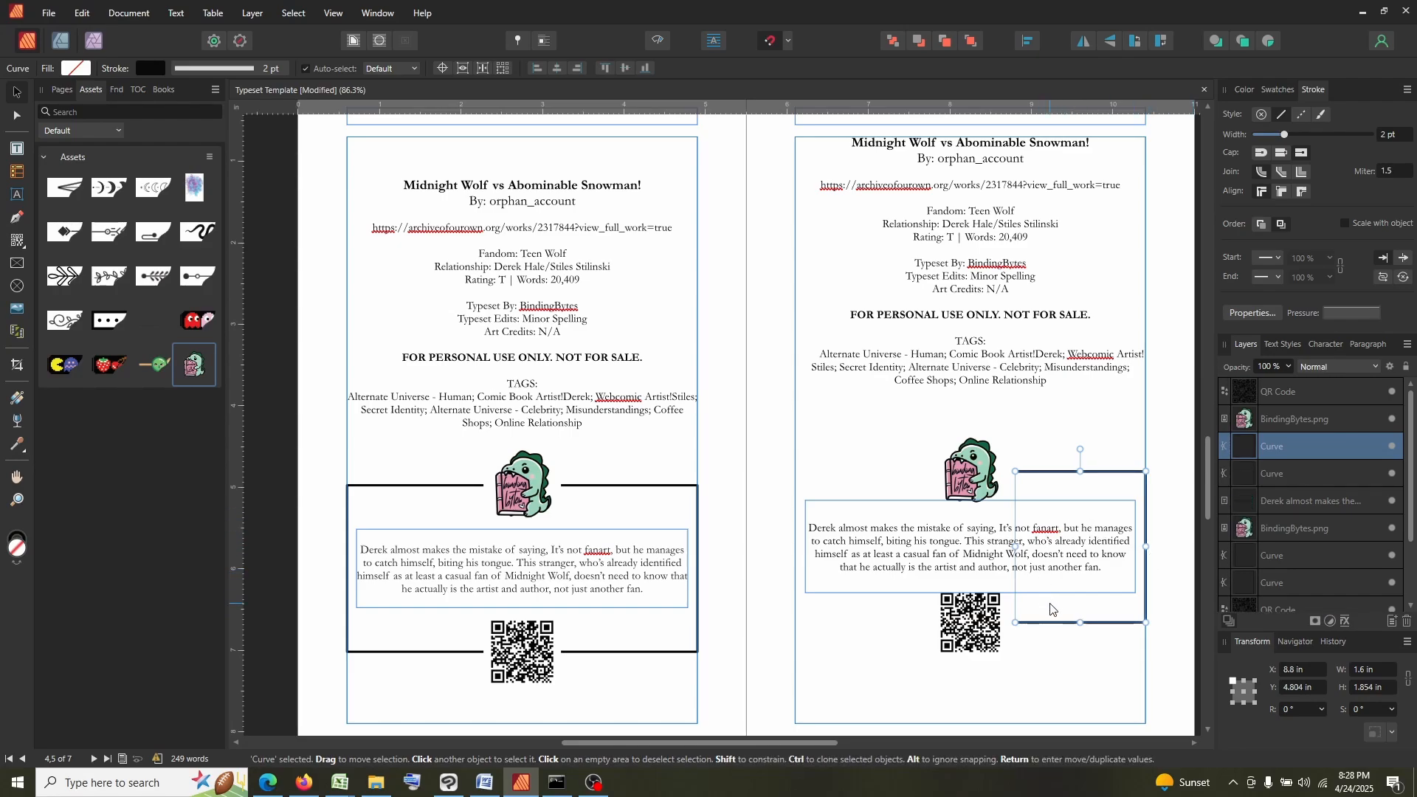
click(1085, 43)
drag(1117, 489, 897, 488)
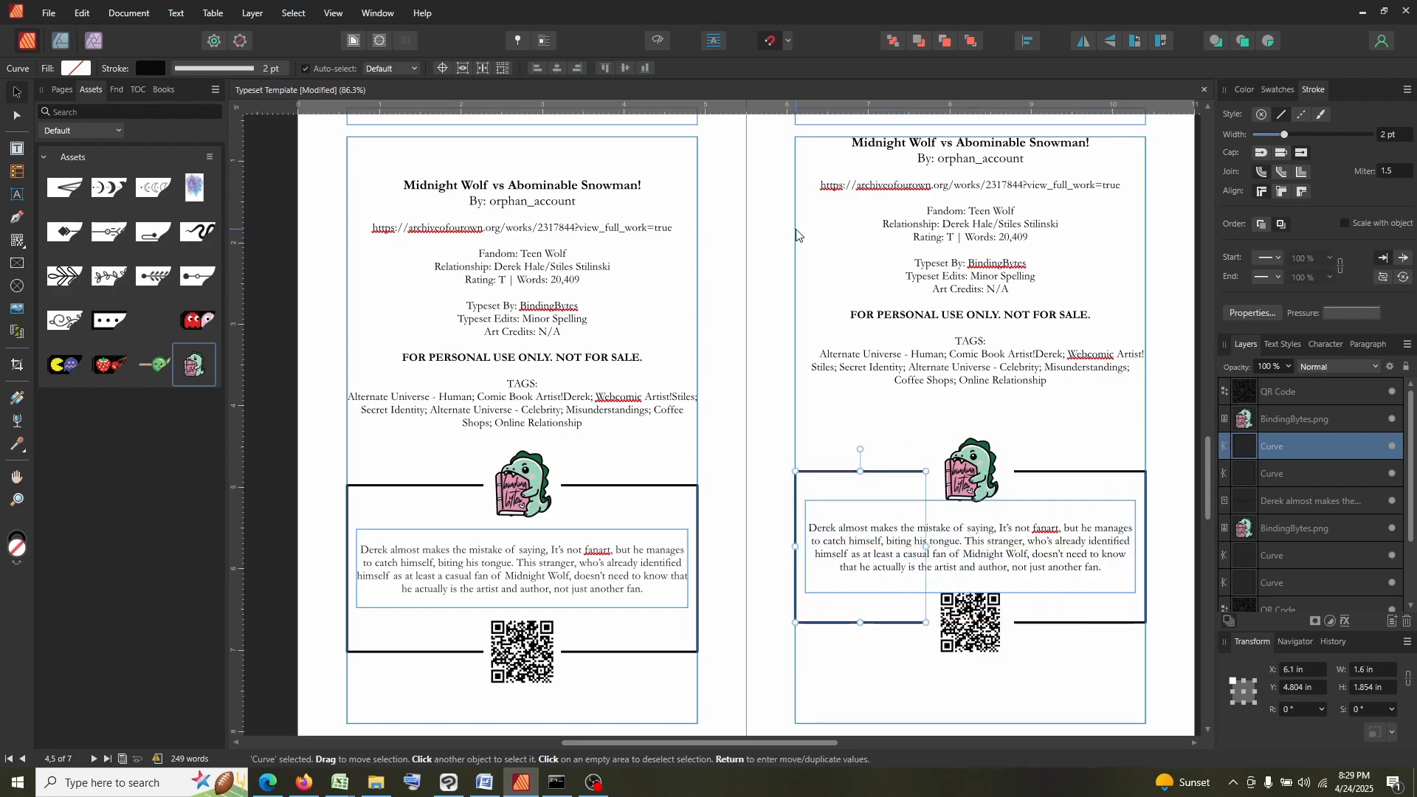
click(868, 430)
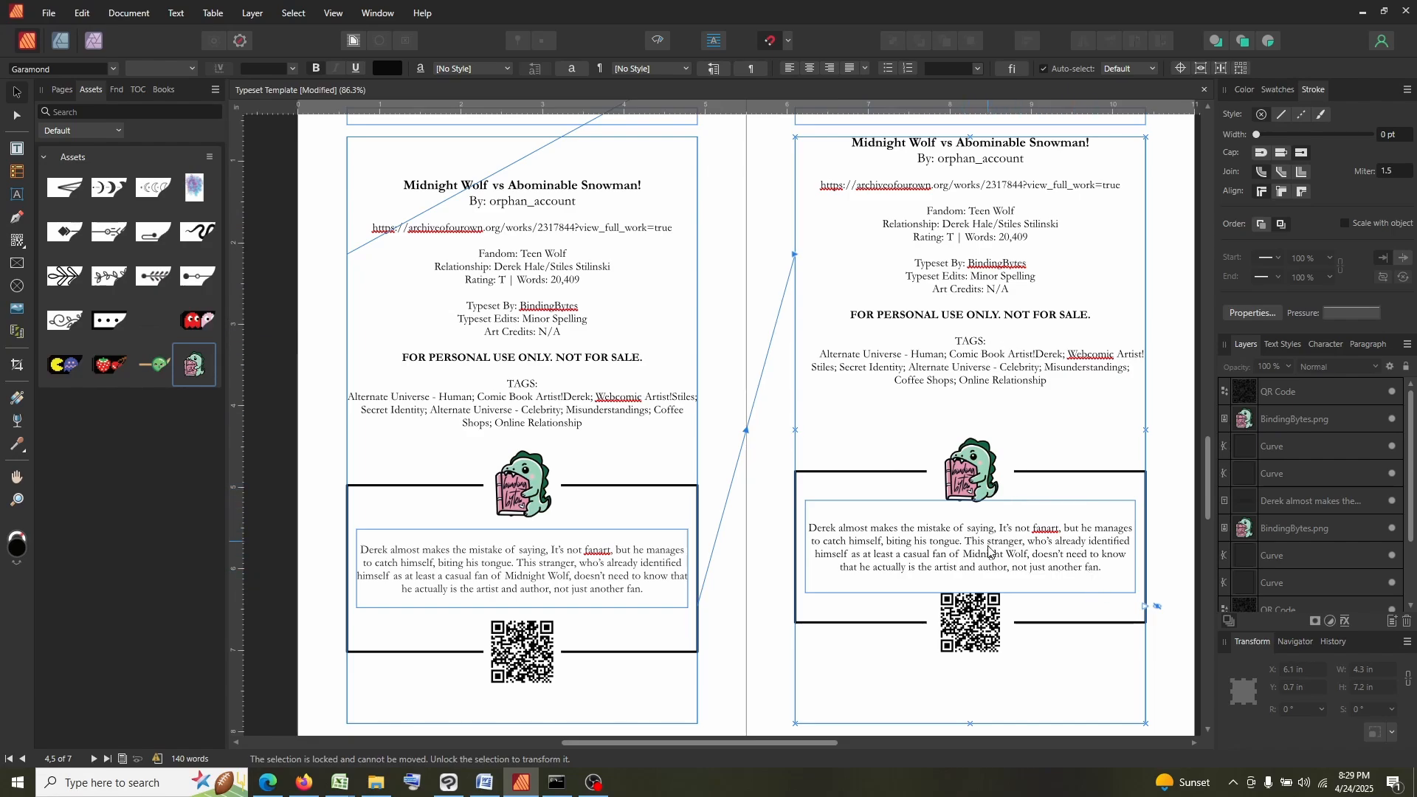
Insert two blank lines above the story title on the new page to push the colophon text down.
scroll(1004, 550, up, 1)
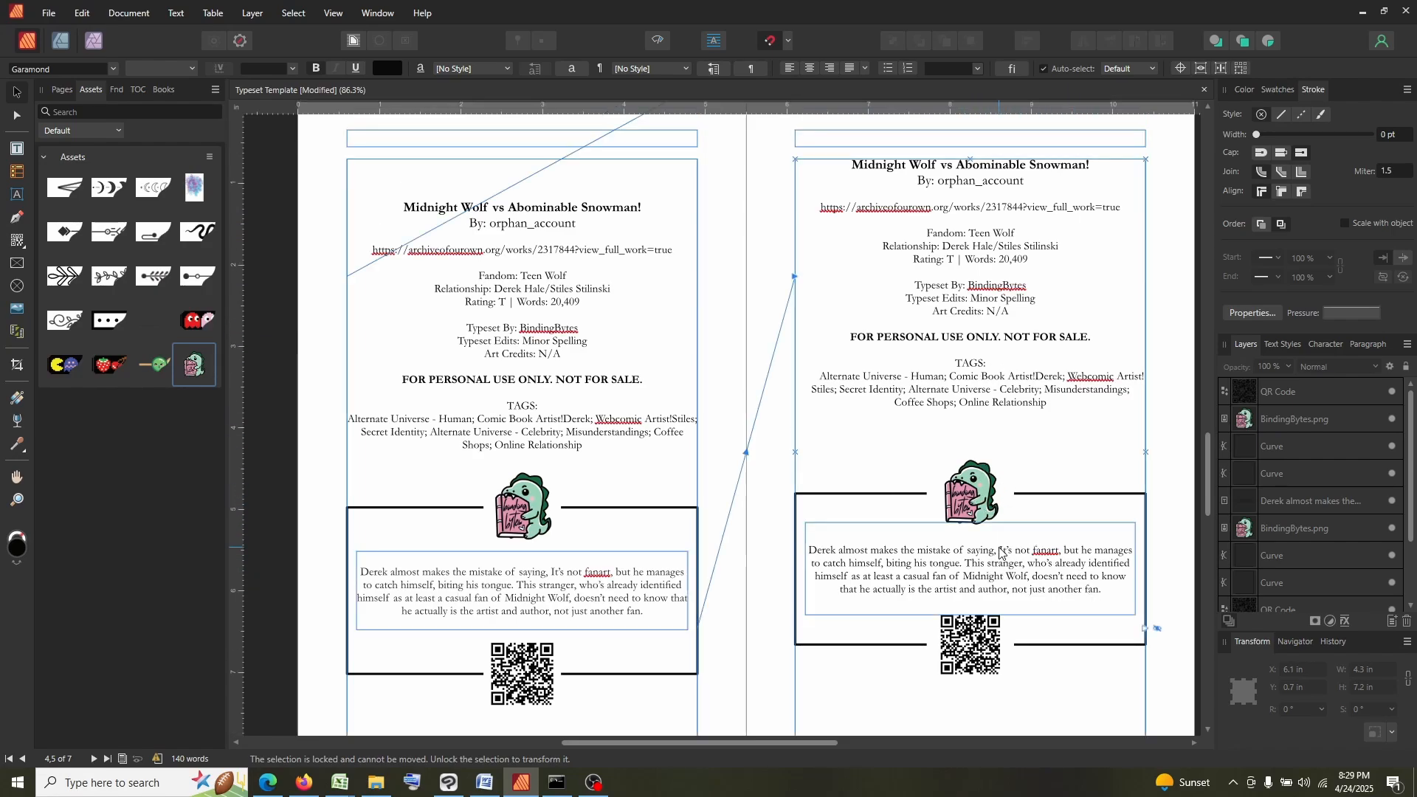
scroll(745, 262, down, 1)
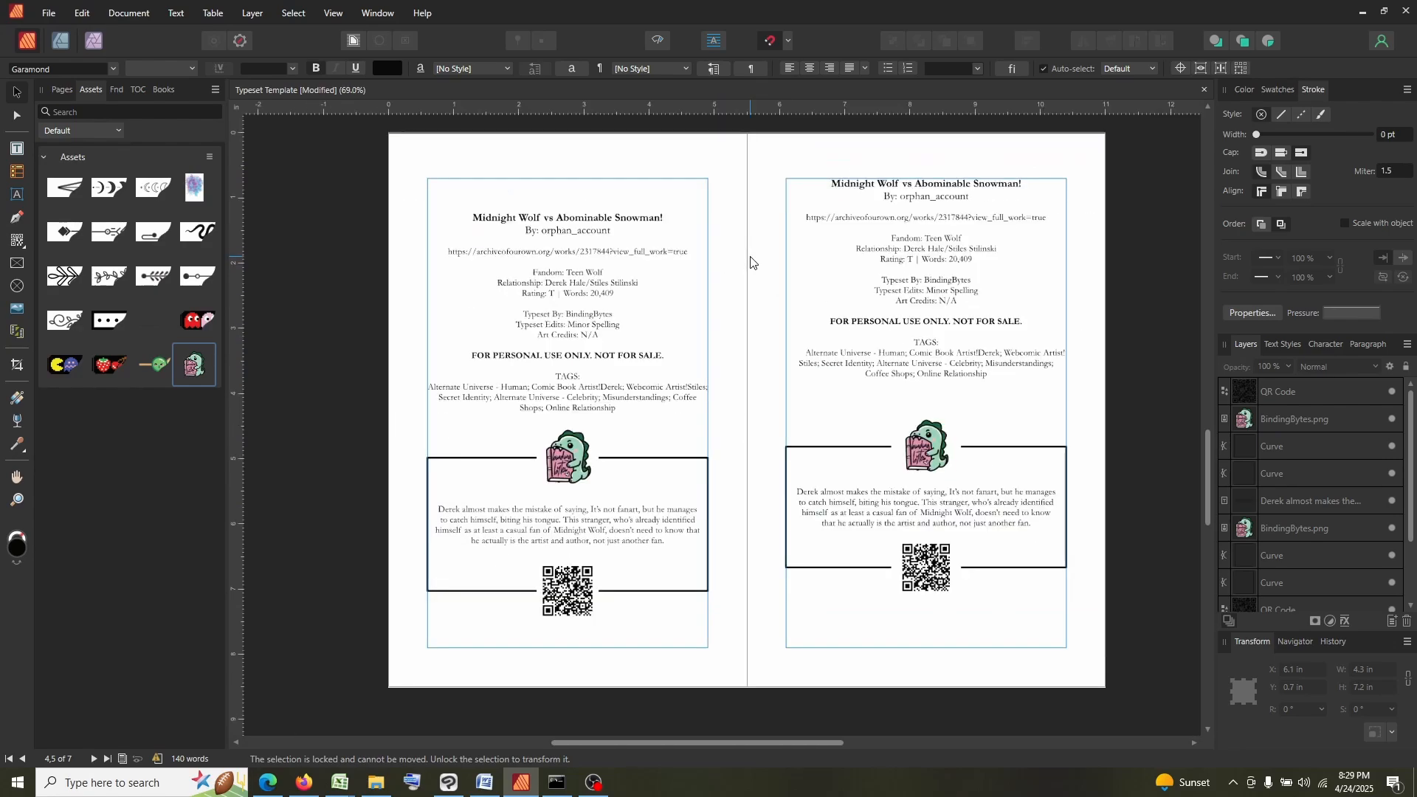
double_click(827, 182)
double_click(827, 181)
click(827, 182)
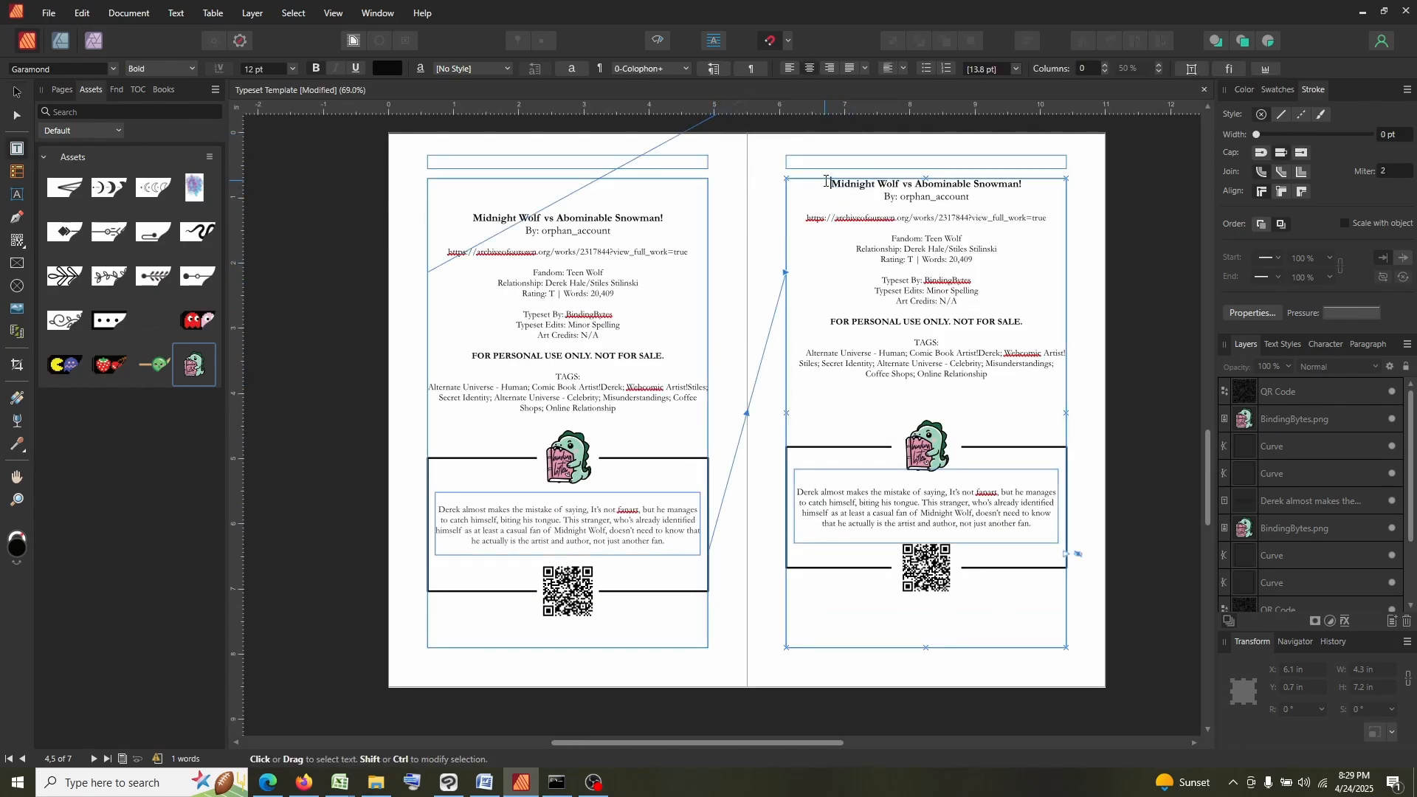
key(Return)
key(Return)
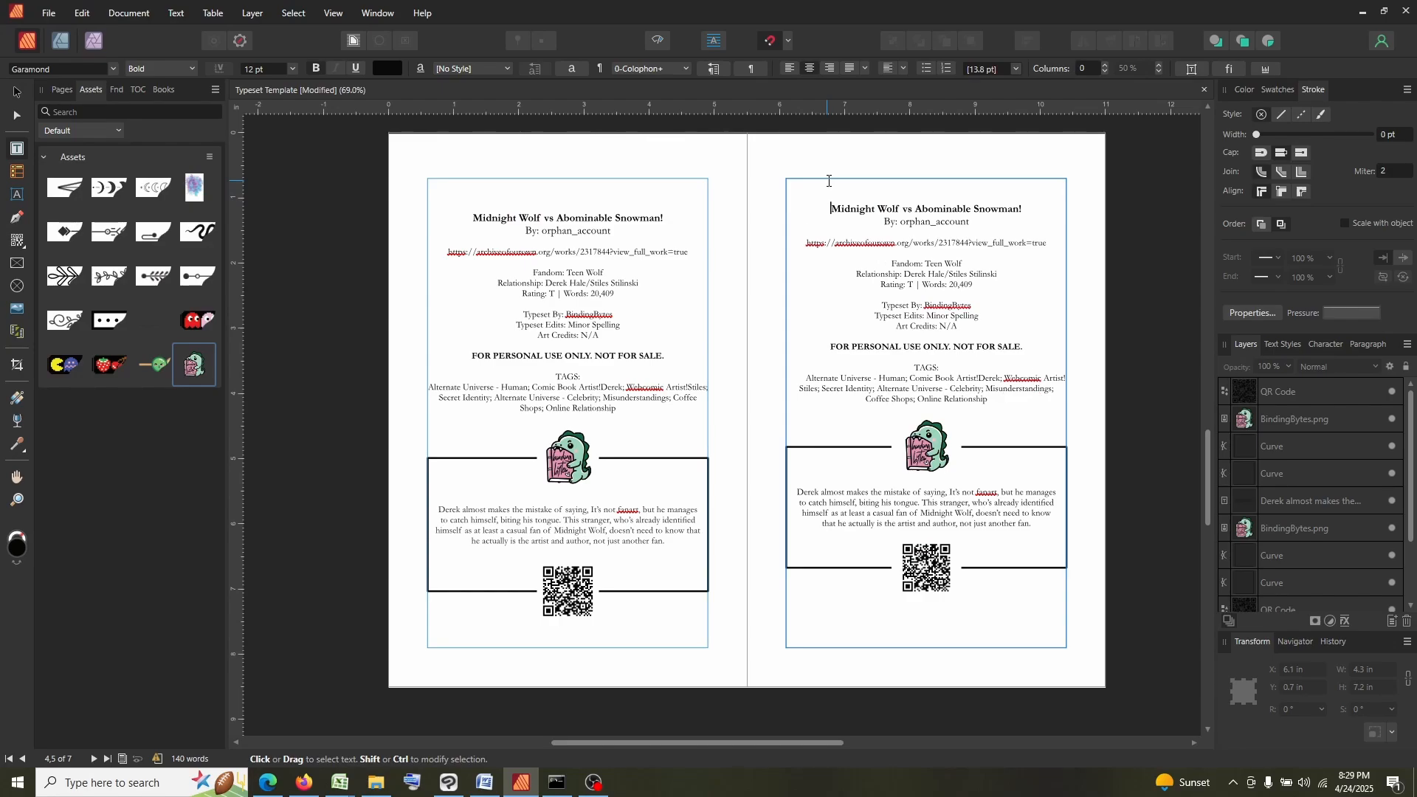
Finish editing the colophon text, turn on preview mode to hide the margins and frame outlines, and clear the selection.
click(660, 39)
key(Escape)
key(Escape)
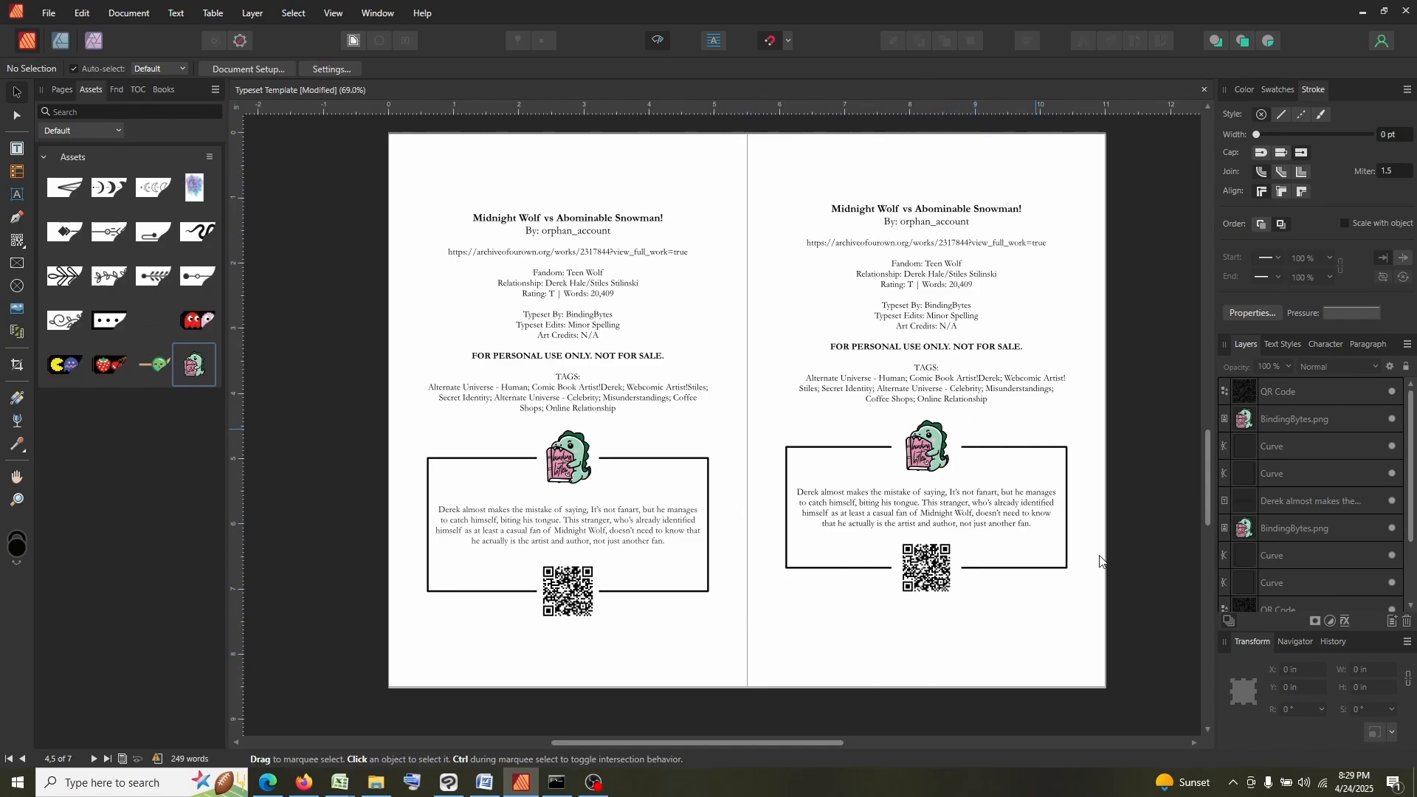
Select the new page's logo, brackets, summary and QR code together and nudge them down to about Y 4.7 in.
drag(1154, 670, 758, 415)
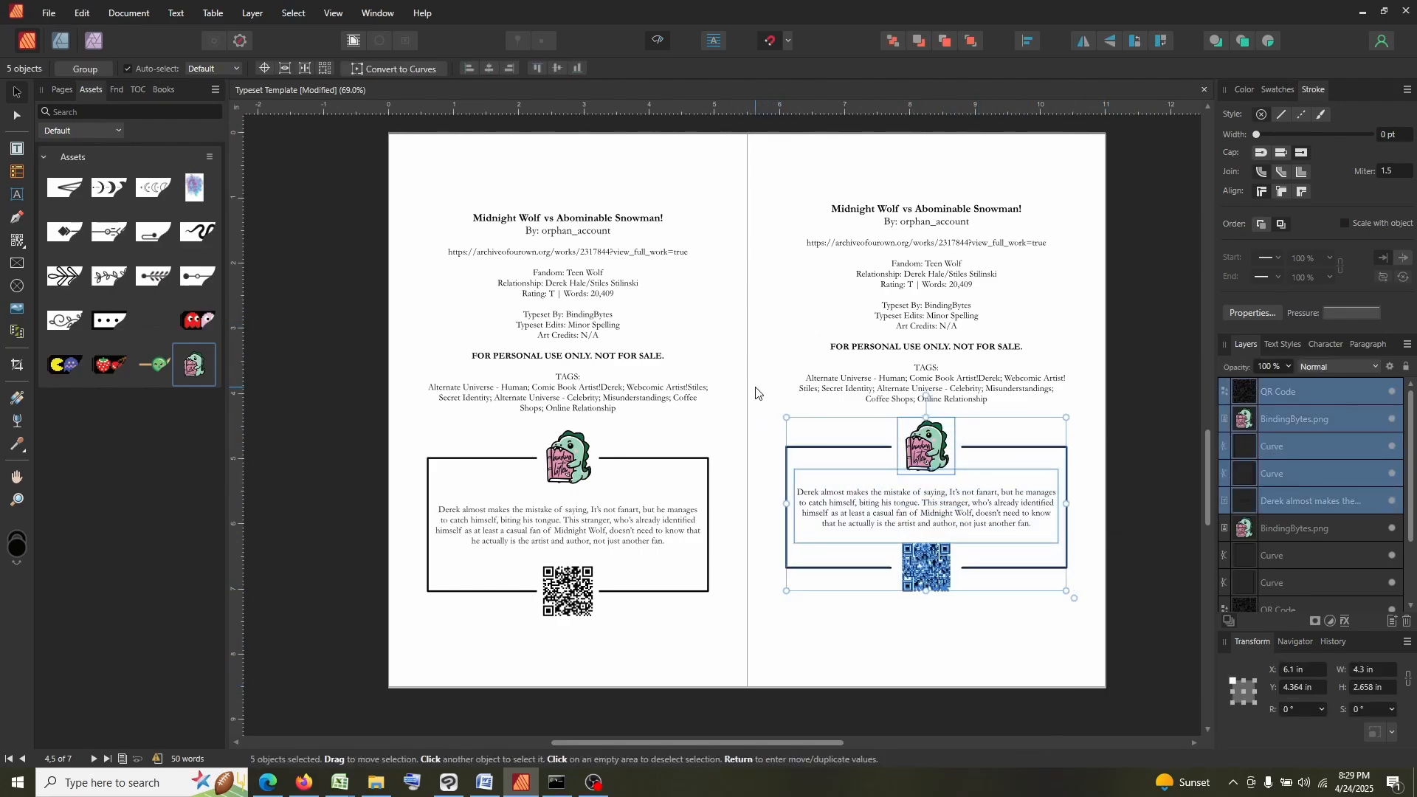
key(Down)
key(Down)
key(Down)
key(Down)
key(Down)
key(Down)
key(Down)
key(Down)
key(Down)
key(Down)
key(Down)
key(Down)
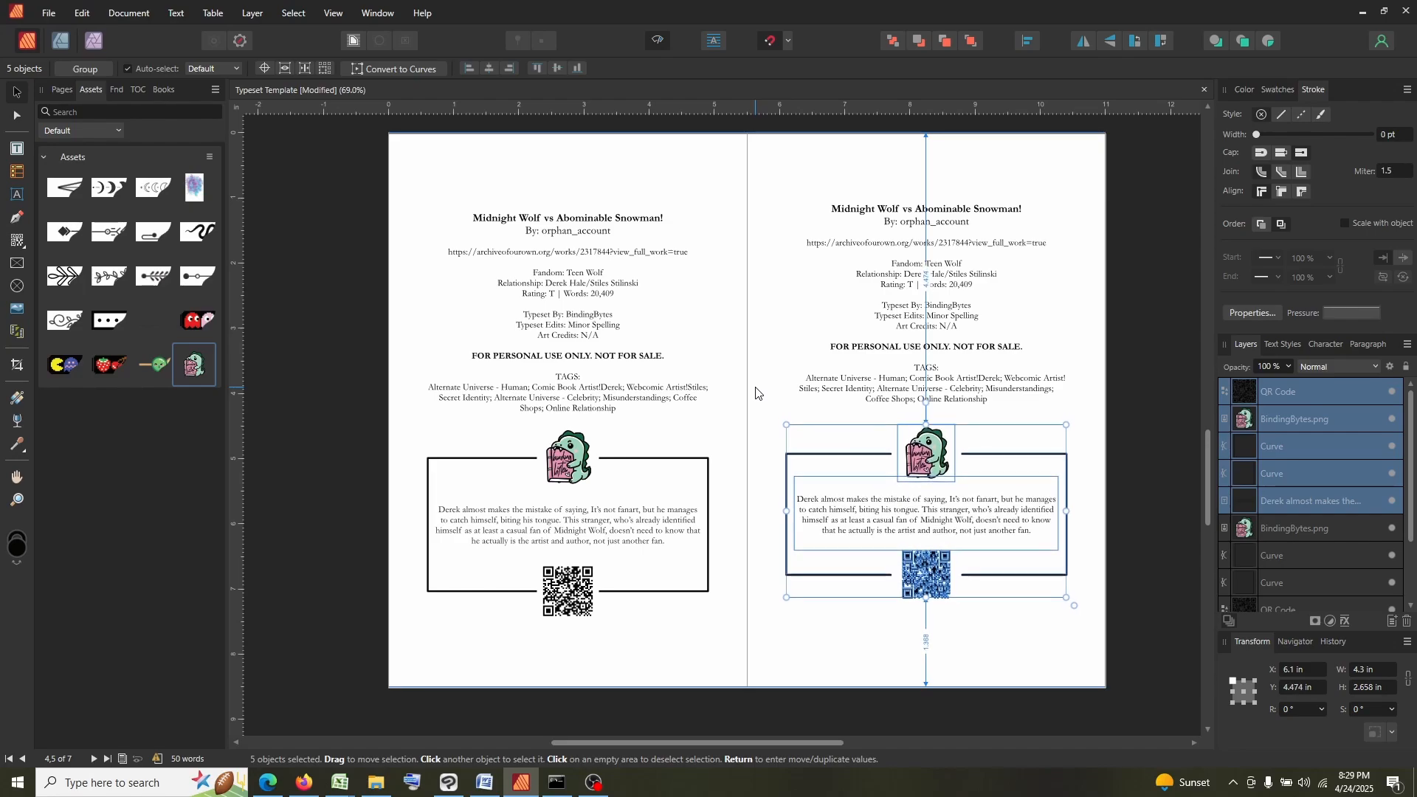
key(Down)
key(Down)
key(Down)
key(Down)
key(Down)
key(Down)
key(Down)
key(Down)
key(Down)
key(Down)
key(Down)
key(Down)
key(Down)
key(Down)
key(Down)
key(Down)
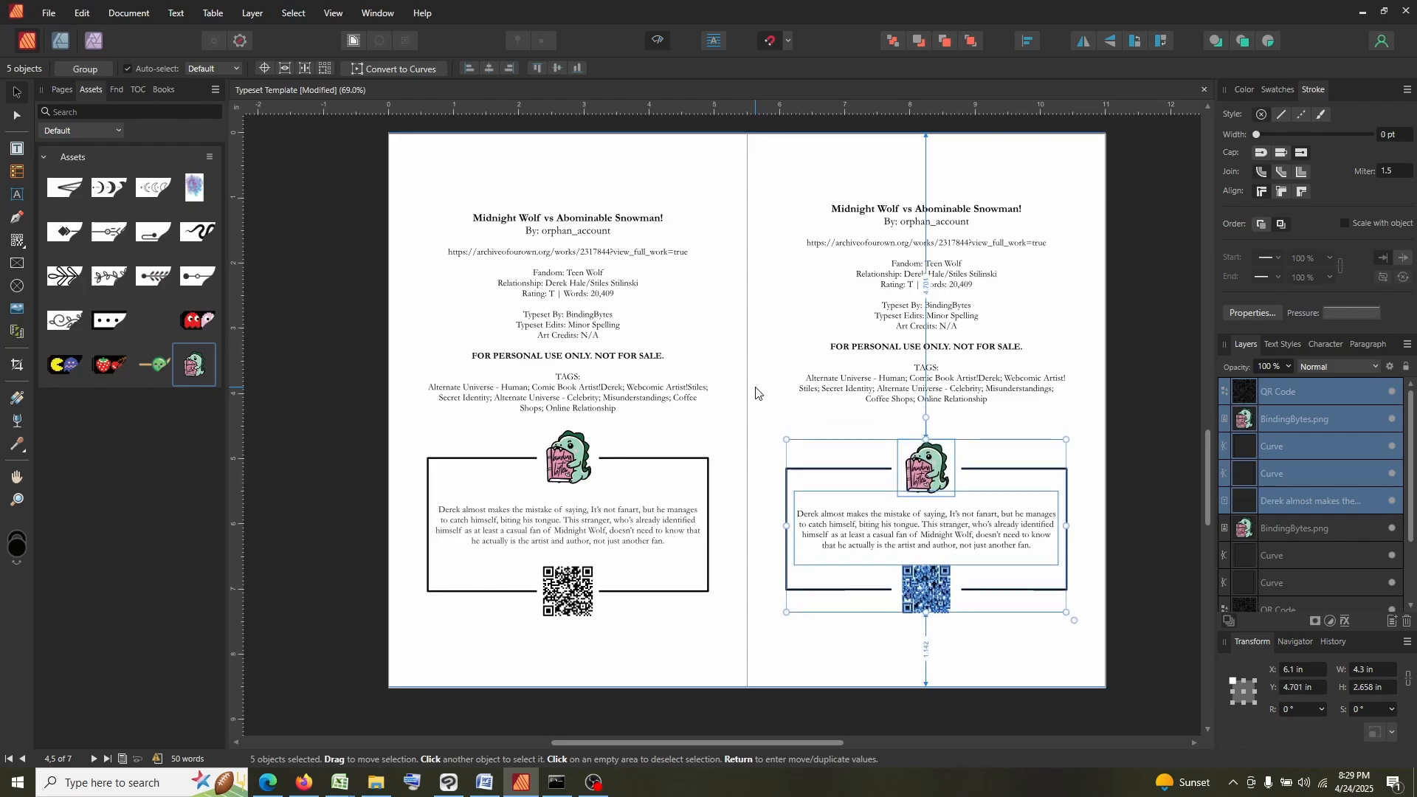
key(Down)
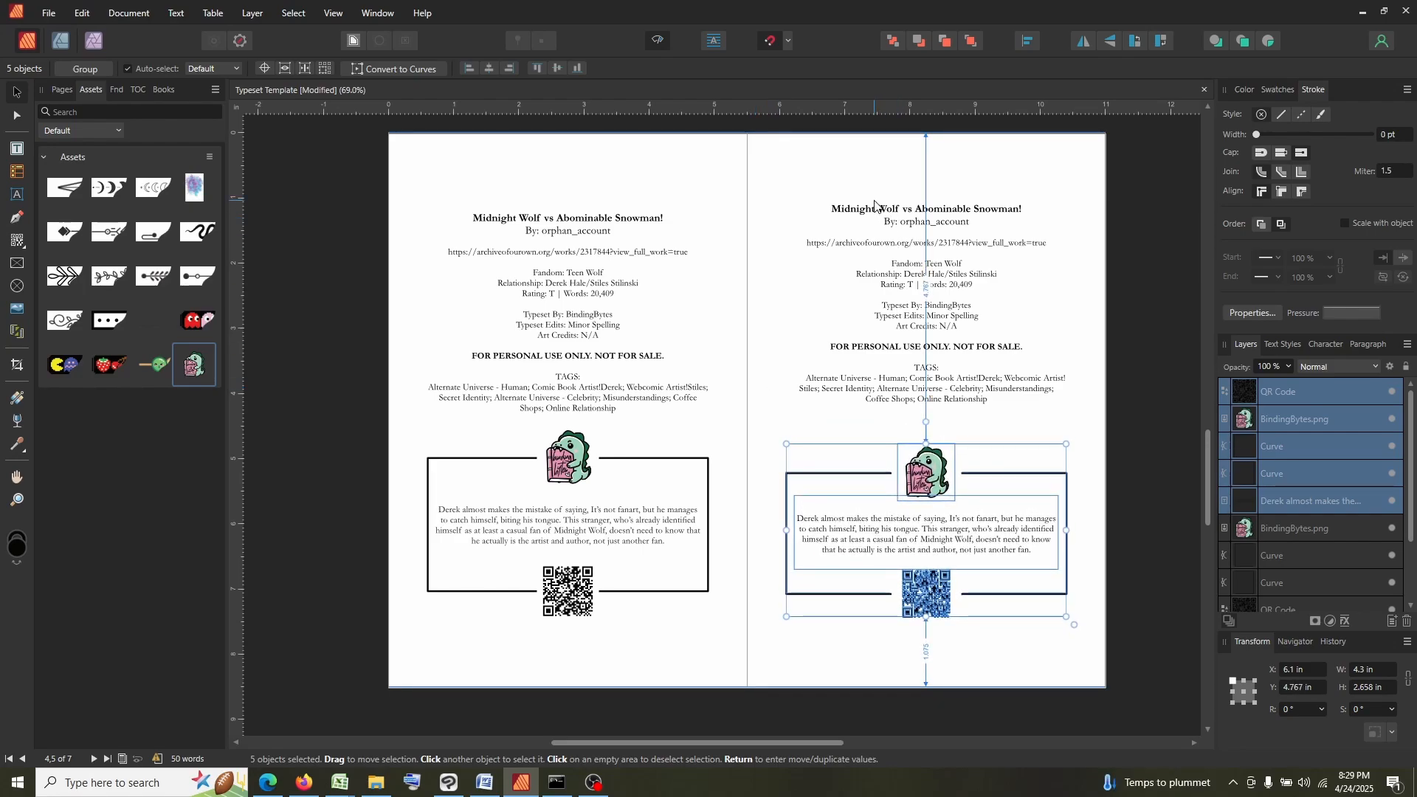
key(Up)
key(Up)
key(Up)
key(Up)
key(Up)
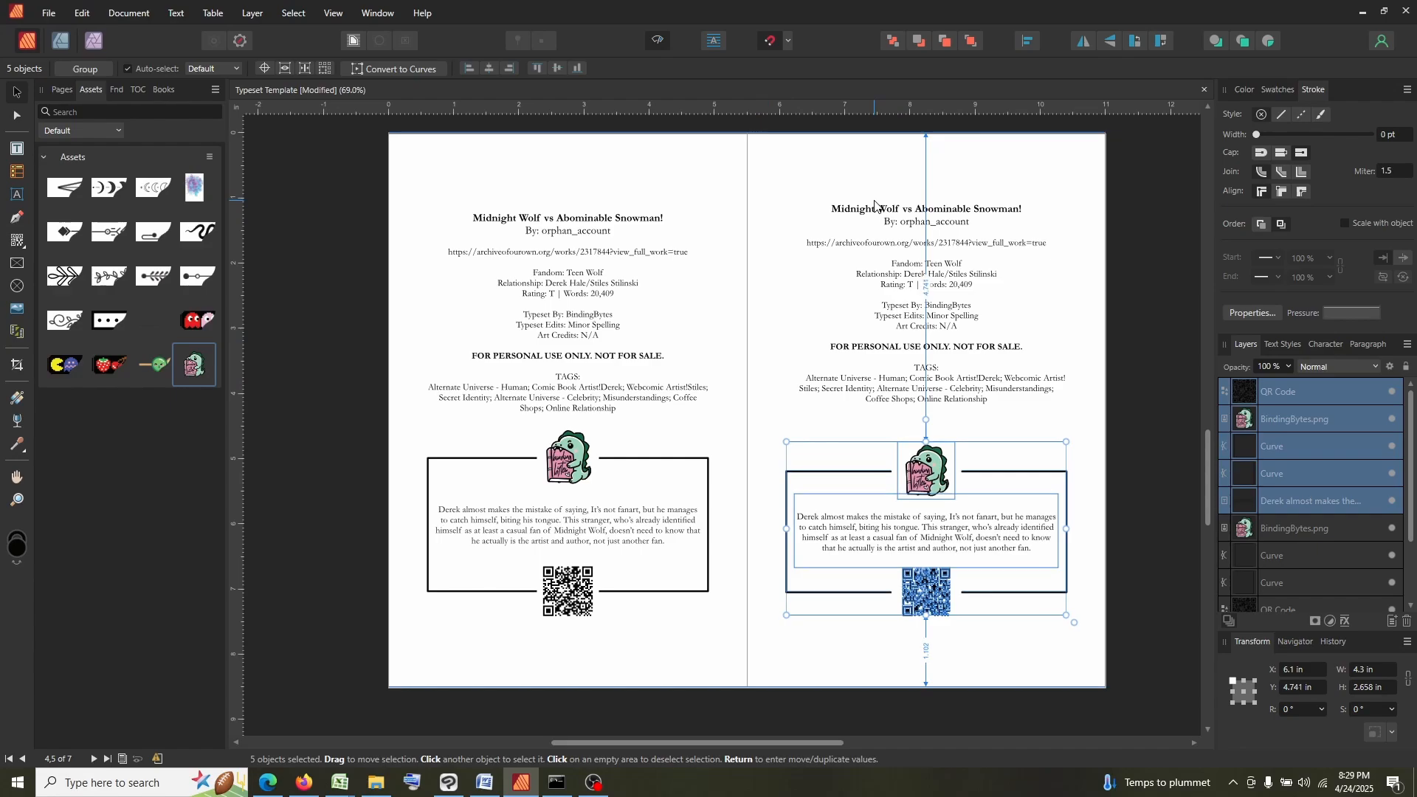
Insert two more blank lines above the new page's story title, leave text editing and deselect the frame.
double_click(876, 205)
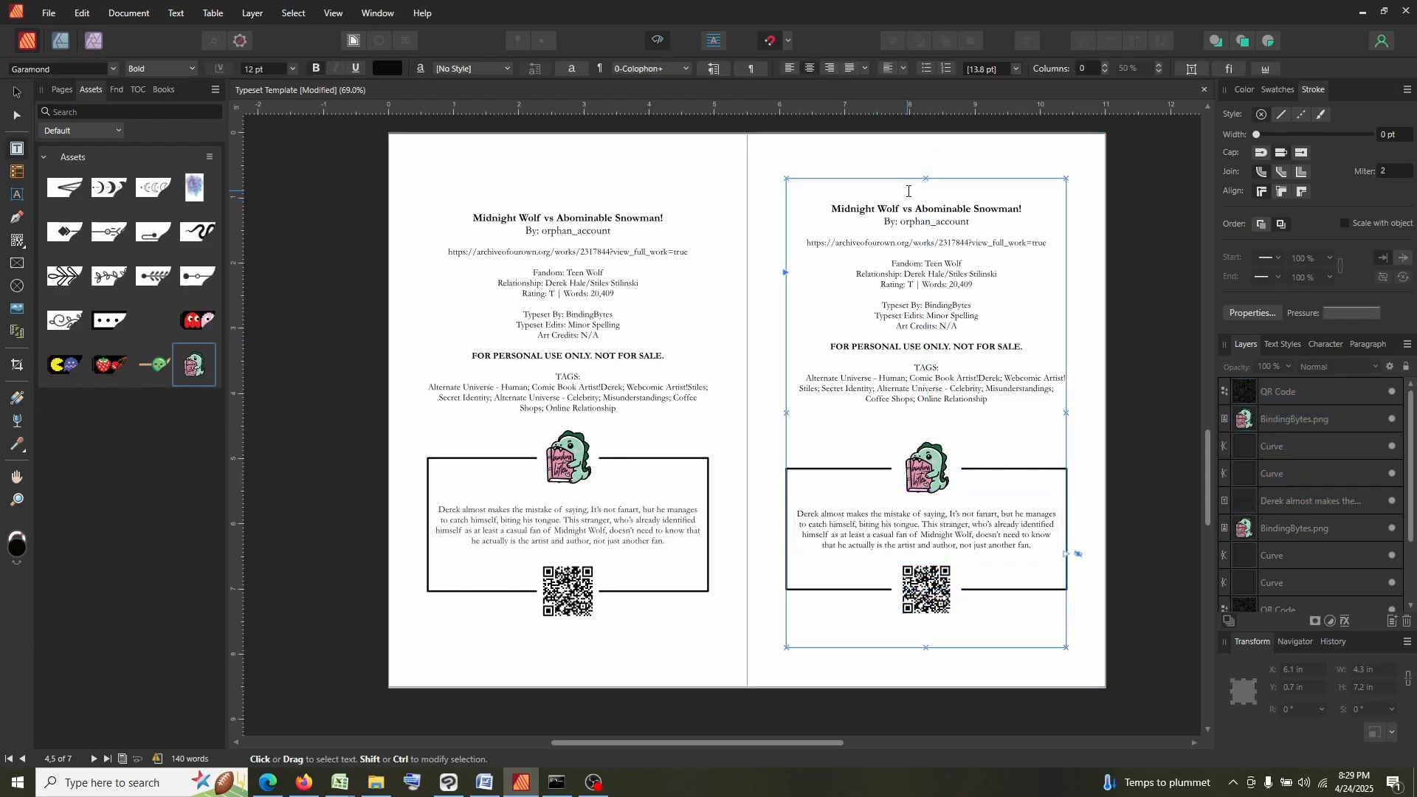
key(Return)
key(Escape)
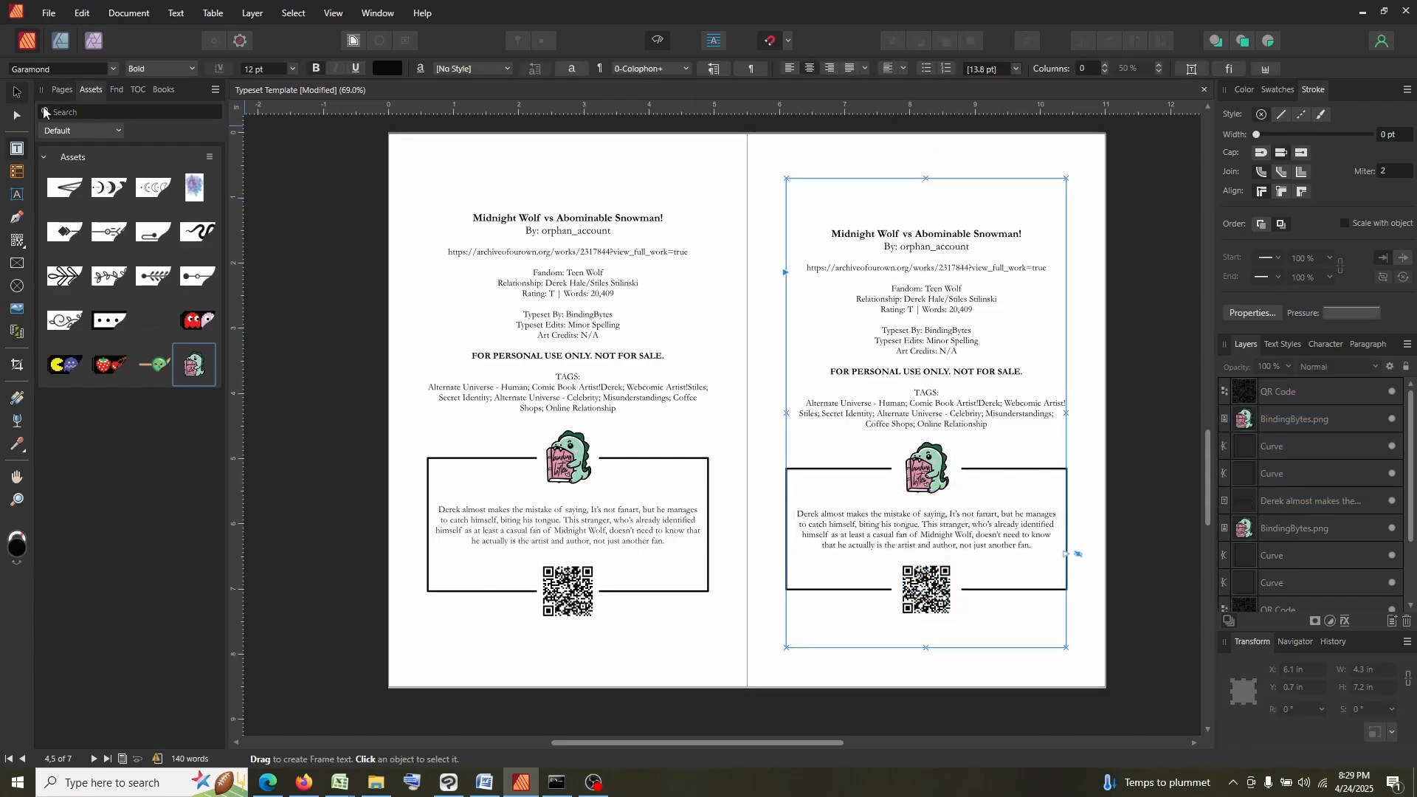
click(1169, 367)
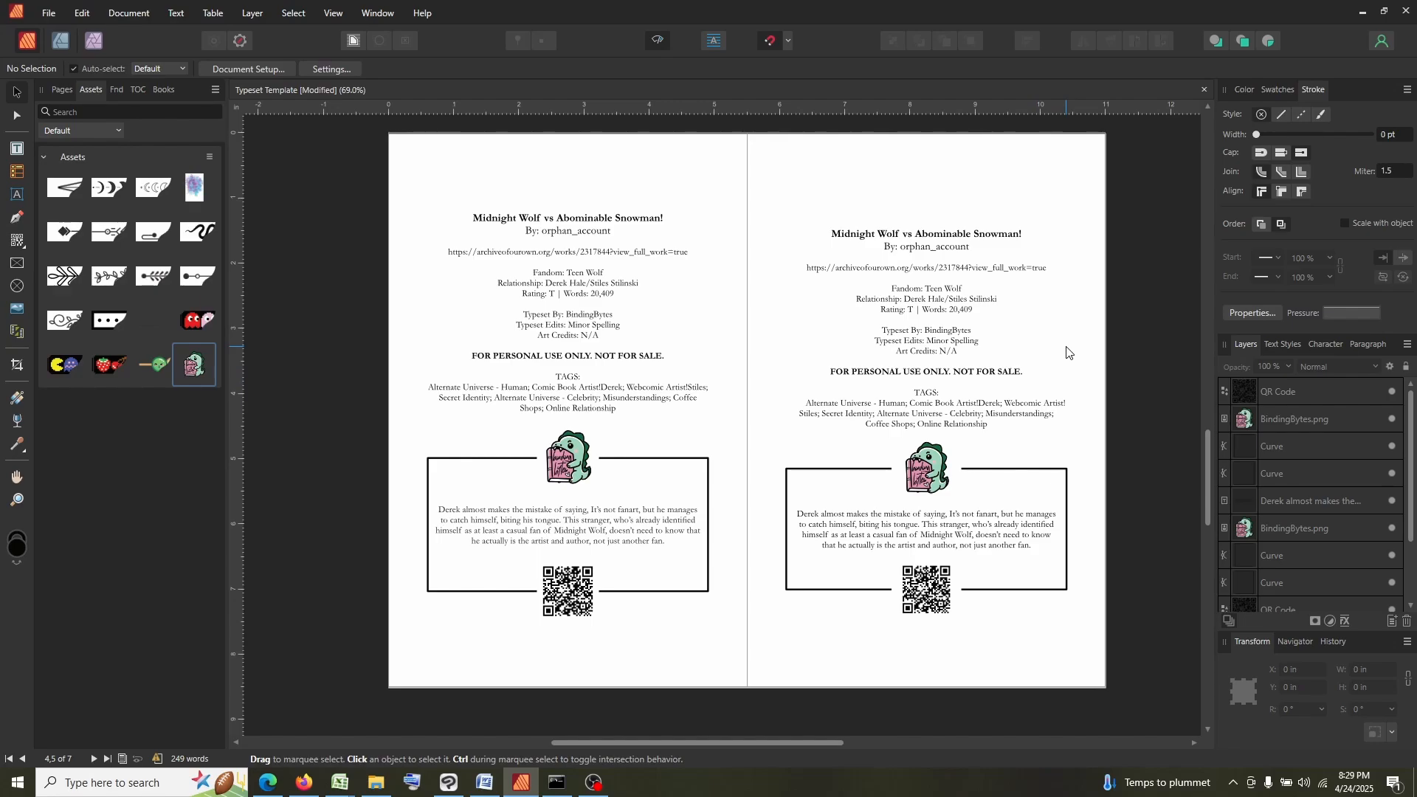